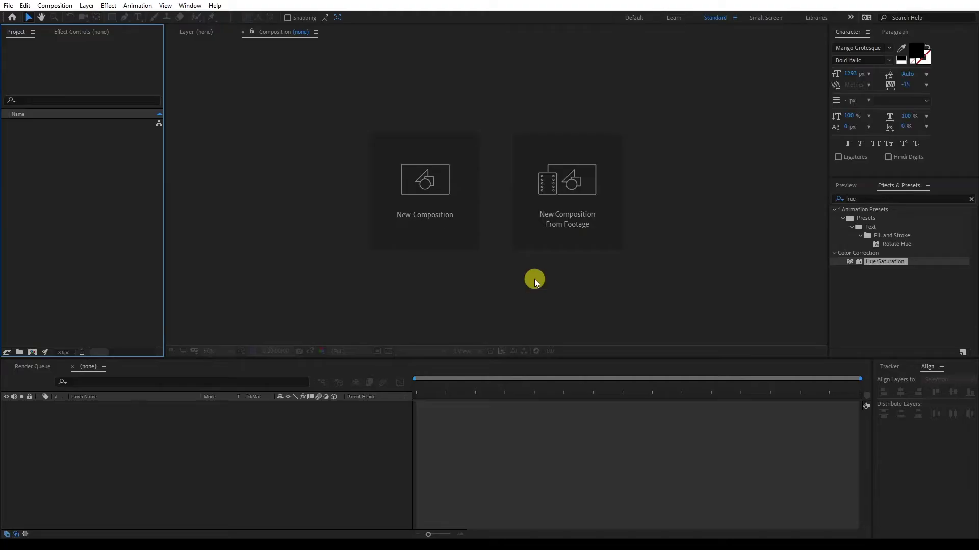
Create a new composition, Comp 1, with the width changed to 1920 for a 1920x1080 frame.
click(454, 197)
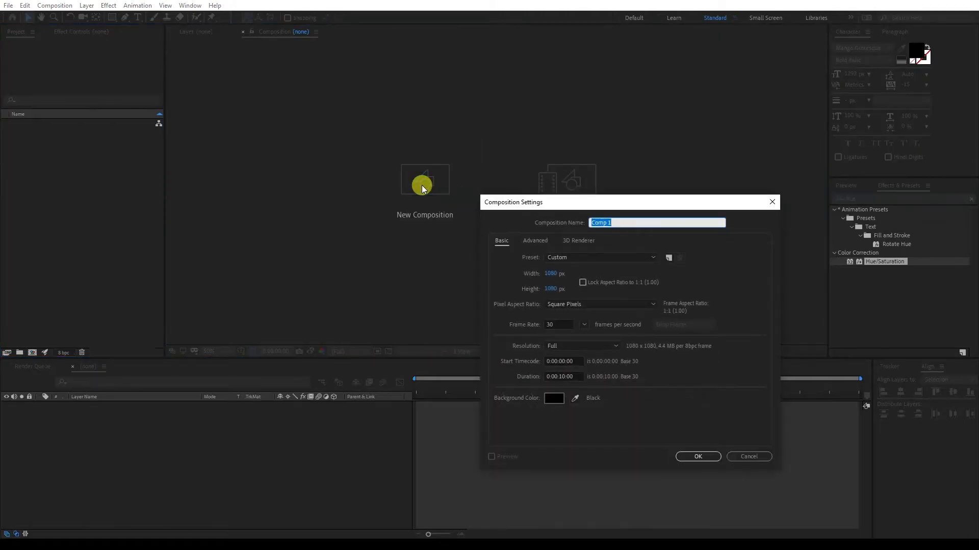
click(563, 274)
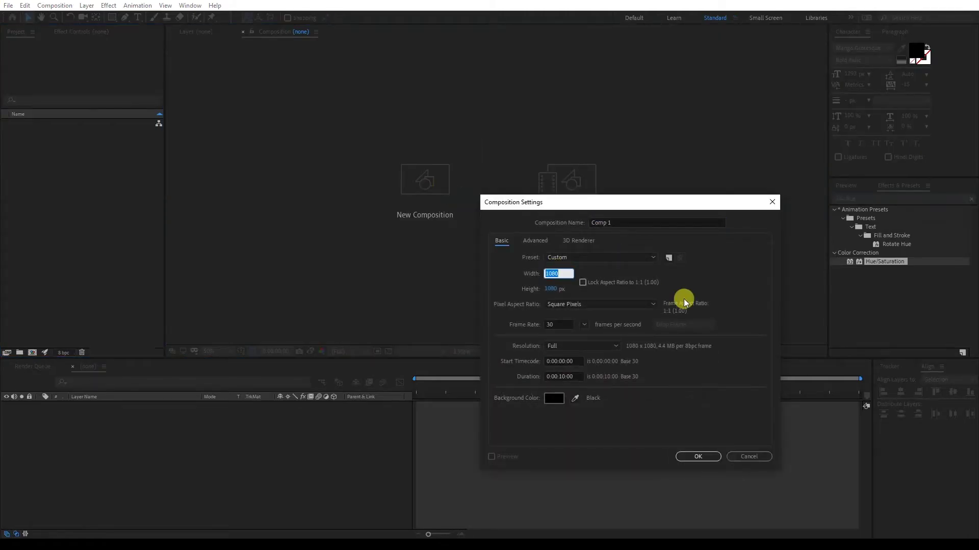
text(1920)
click(696, 458)
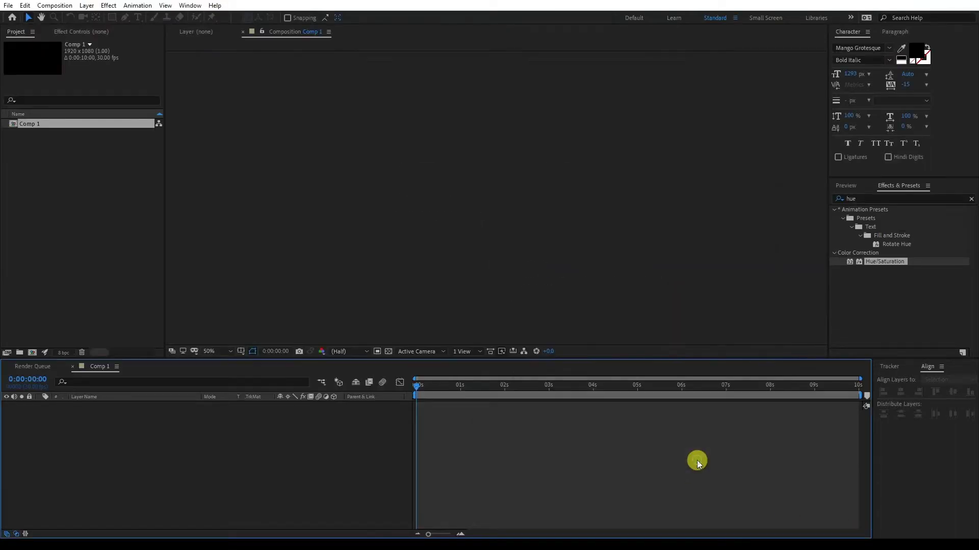
Paste PANTER VISION as a new text layer and give it a near-white fill colour.
click(138, 17)
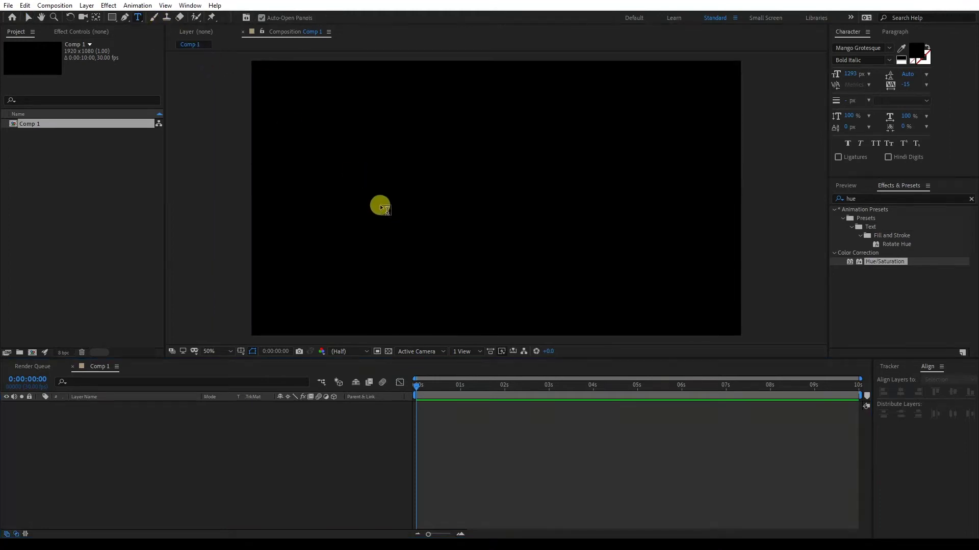
click(338, 203)
text(PANTER VISION)
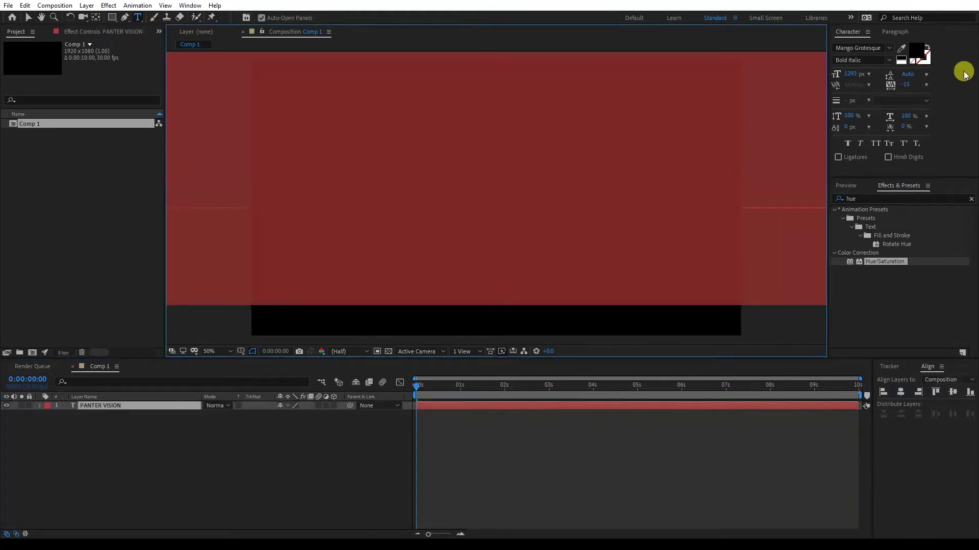
click(918, 51)
drag(758, 384, 725, 275)
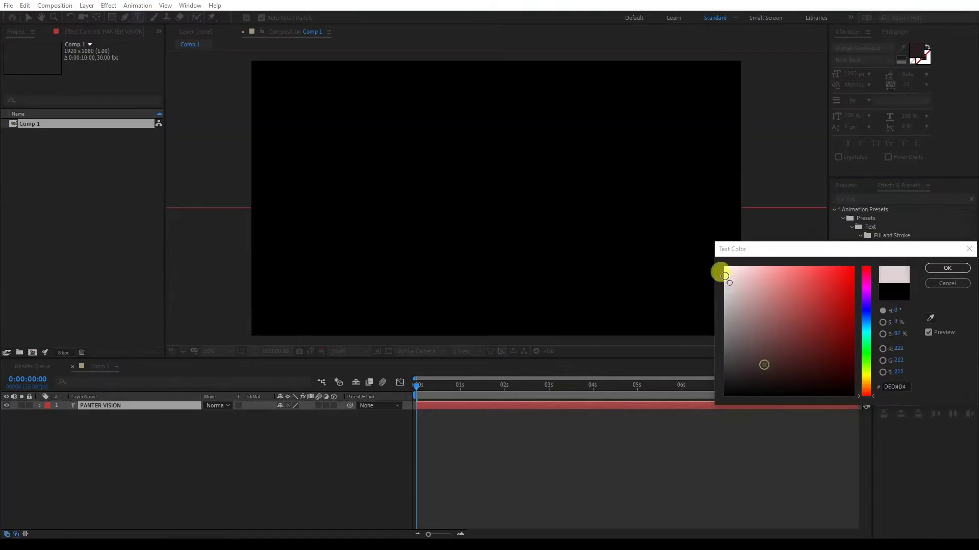
click(948, 268)
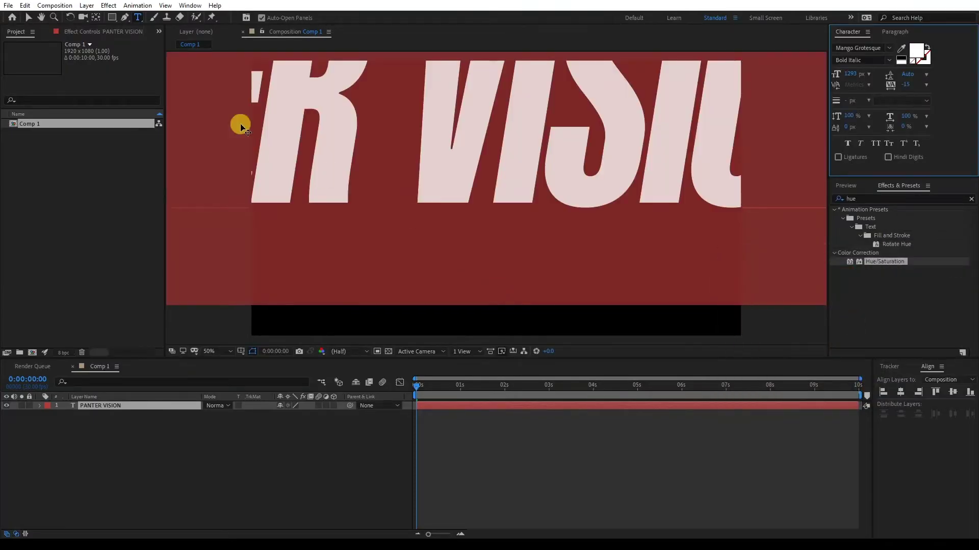
click(96, 18)
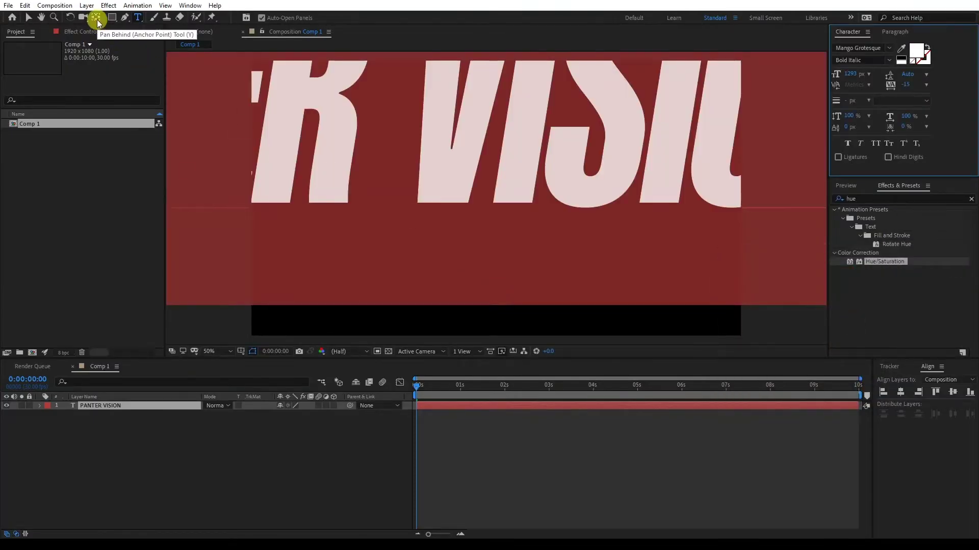
key(Caps_Lock)
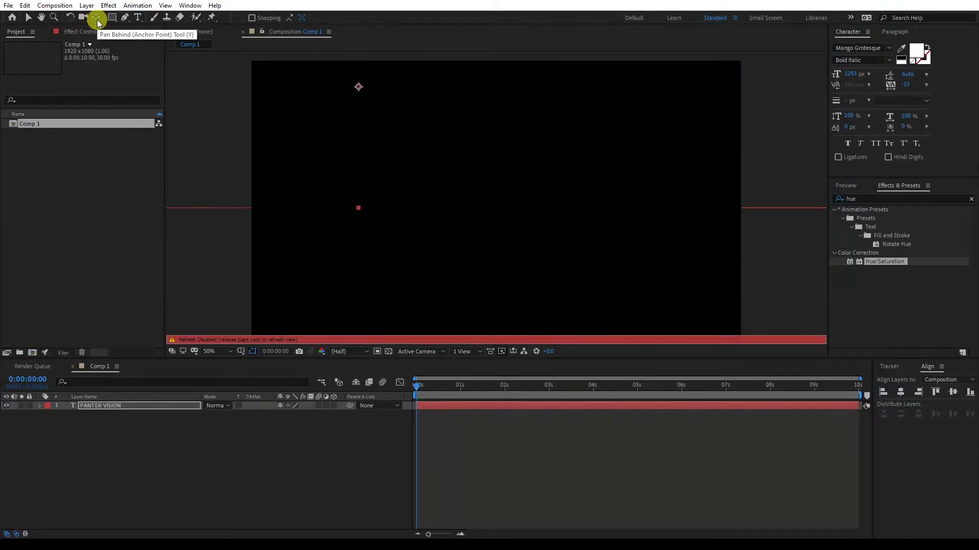
key(Caps_Lock)
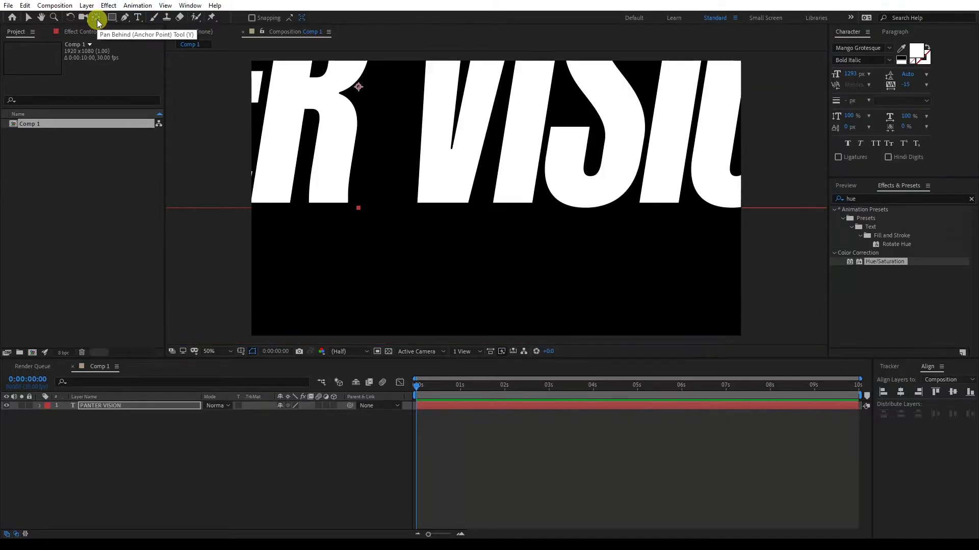
click(29, 19)
Scale the text to 39%, centre it horizontally and vertically, and draw a region of interest around it.
key(s)
drag(286, 414, 259, 417)
click(900, 391)
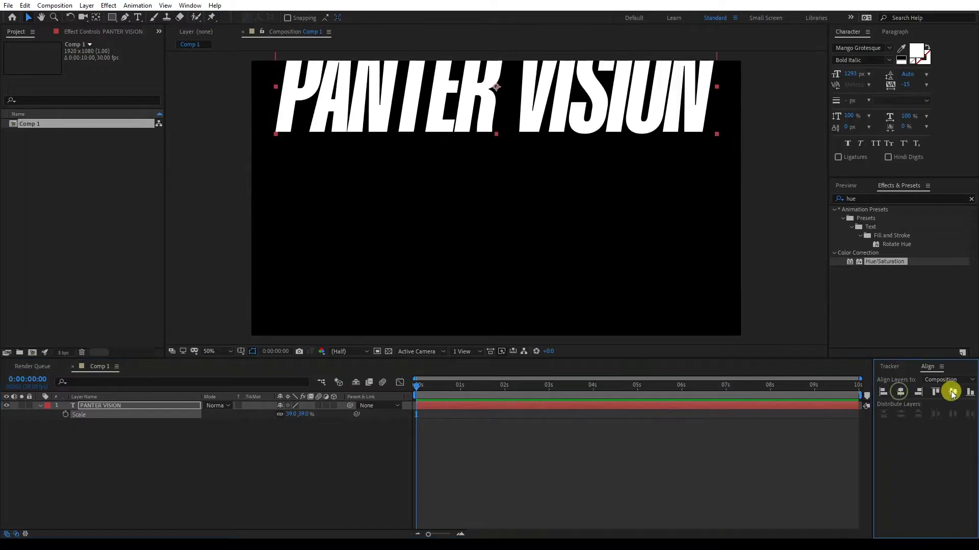
click(953, 392)
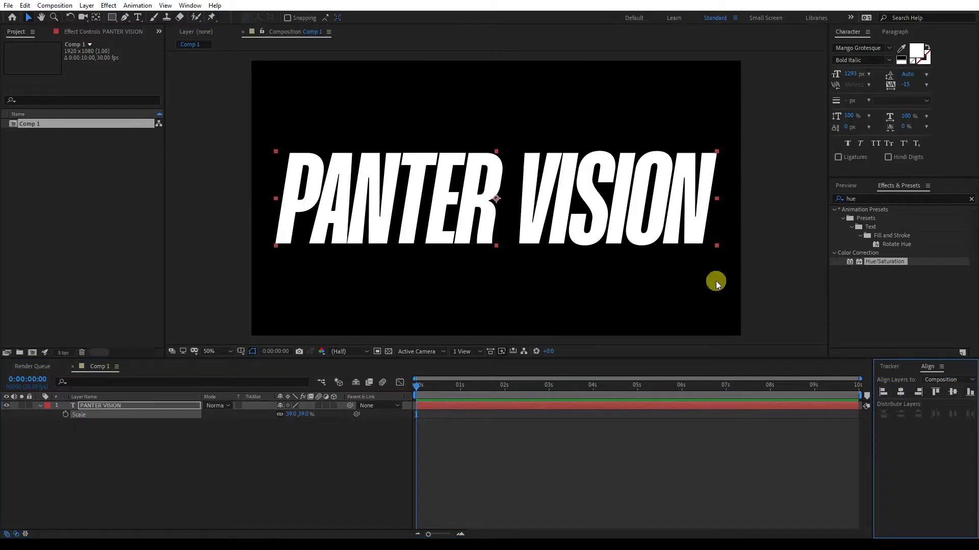
click(765, 254)
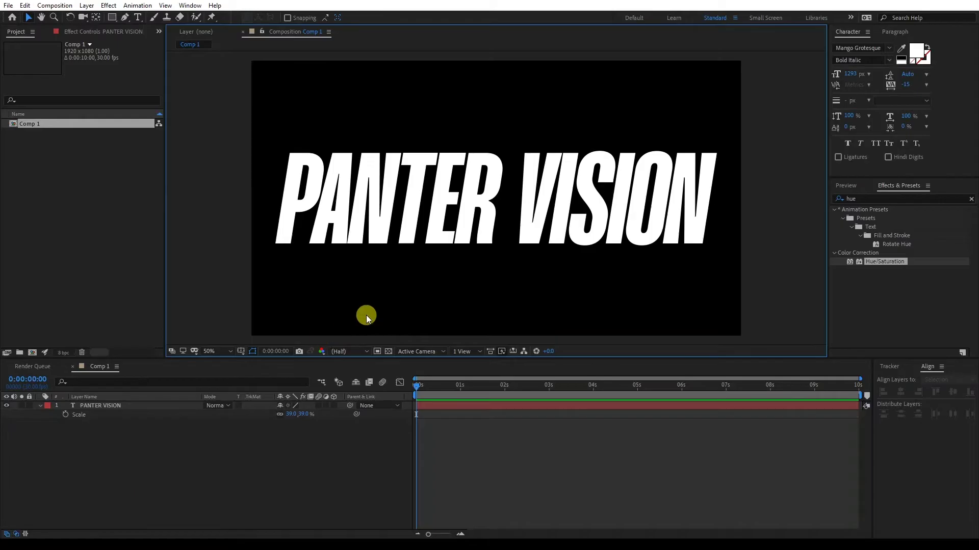
click(377, 351)
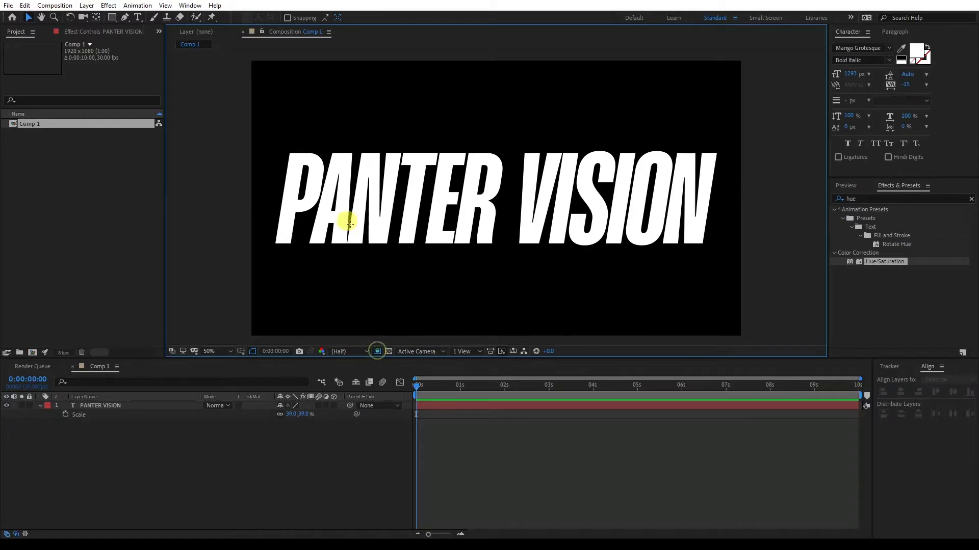
drag(238, 136, 773, 254)
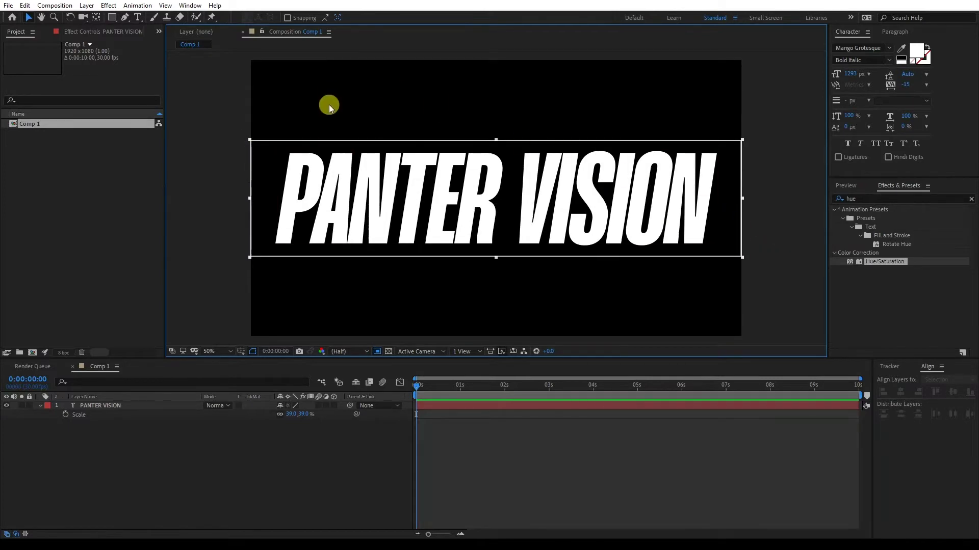
Crop Comp 1 to the region of interest and set its height to 450, making it 1920x450.
click(54, 6)
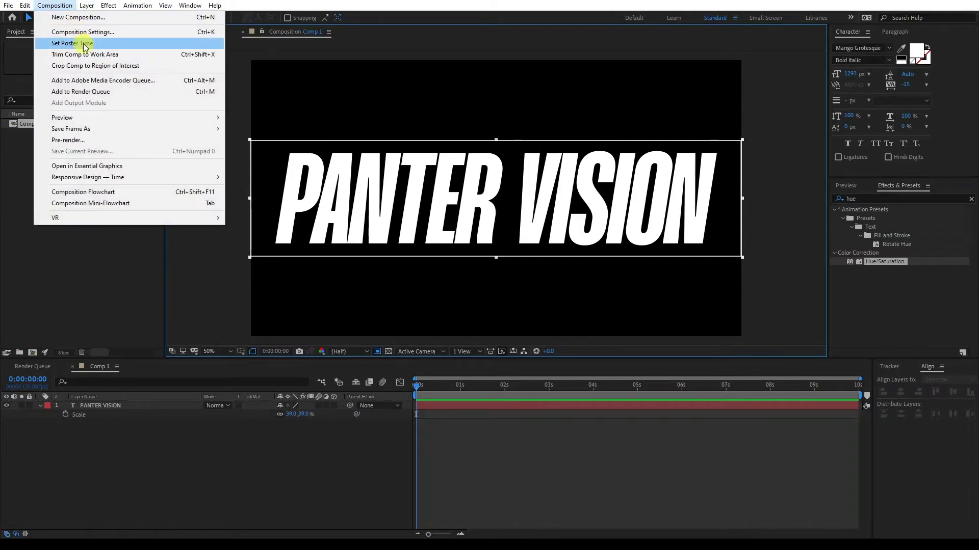
click(139, 68)
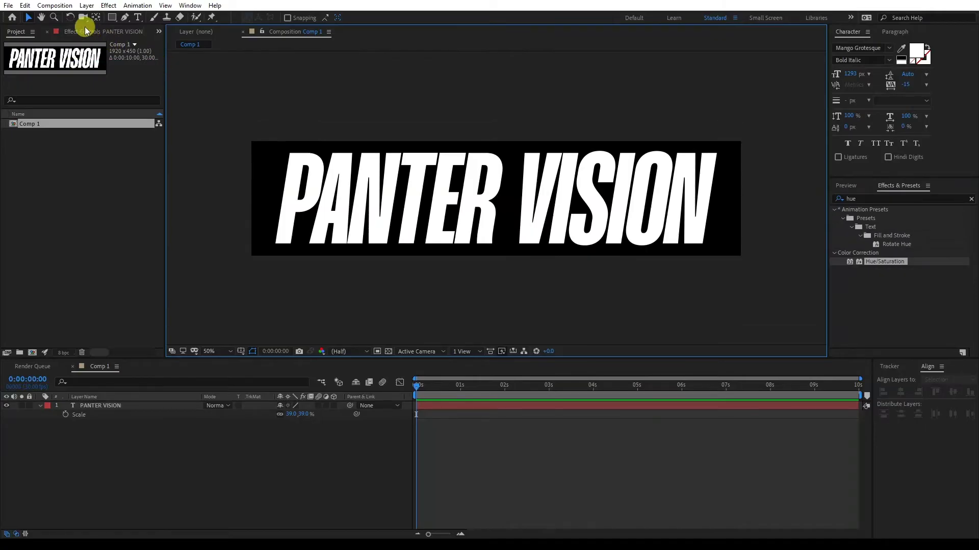
click(67, 7)
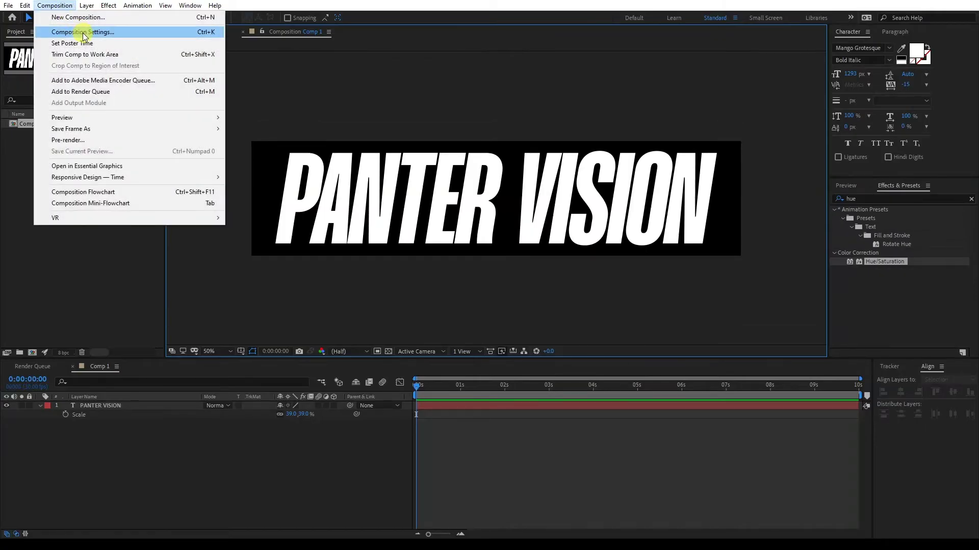
click(85, 33)
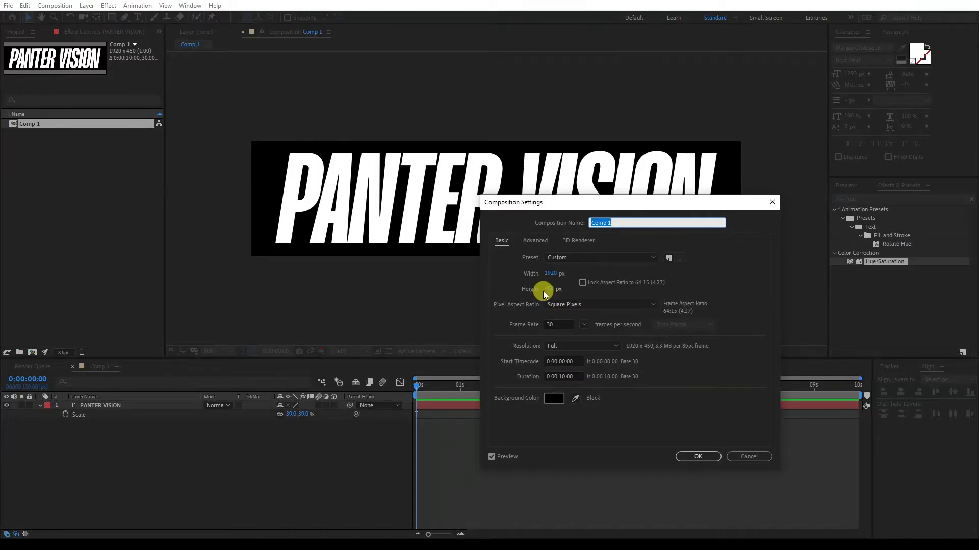
drag(544, 290, 596, 290)
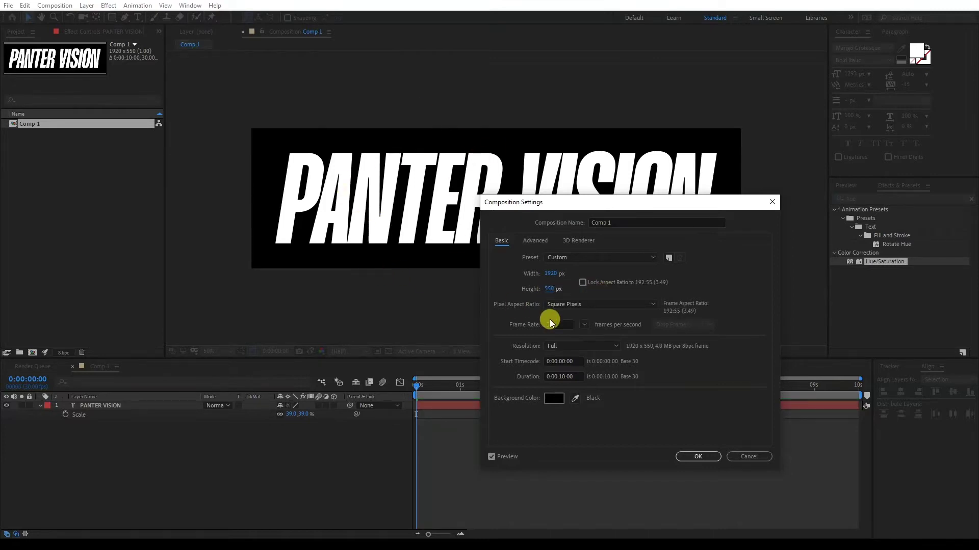
click(550, 291)
text(450)
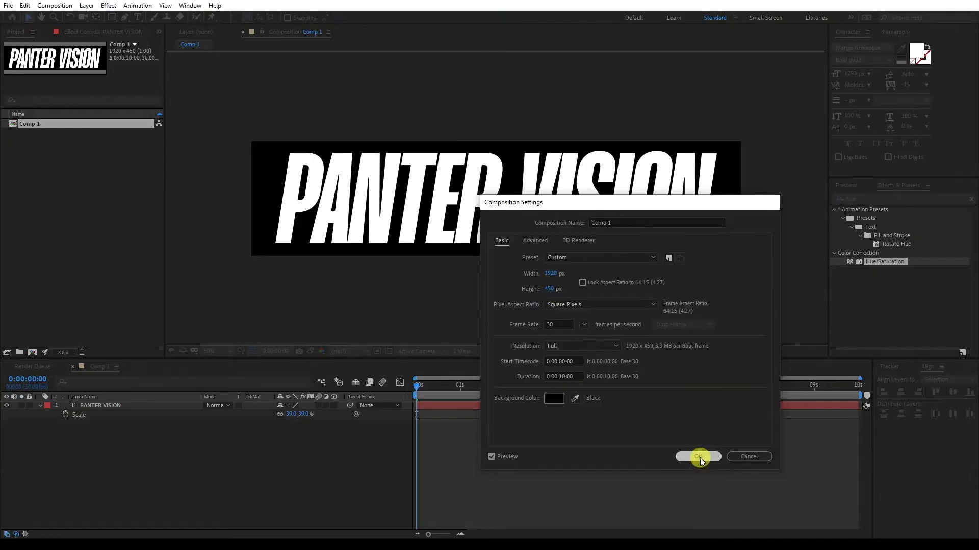
click(698, 456)
right_click(247, 442)
Add a black solid named Background beneath the text layer, then start a new project composition.
mouse_move(323, 334)
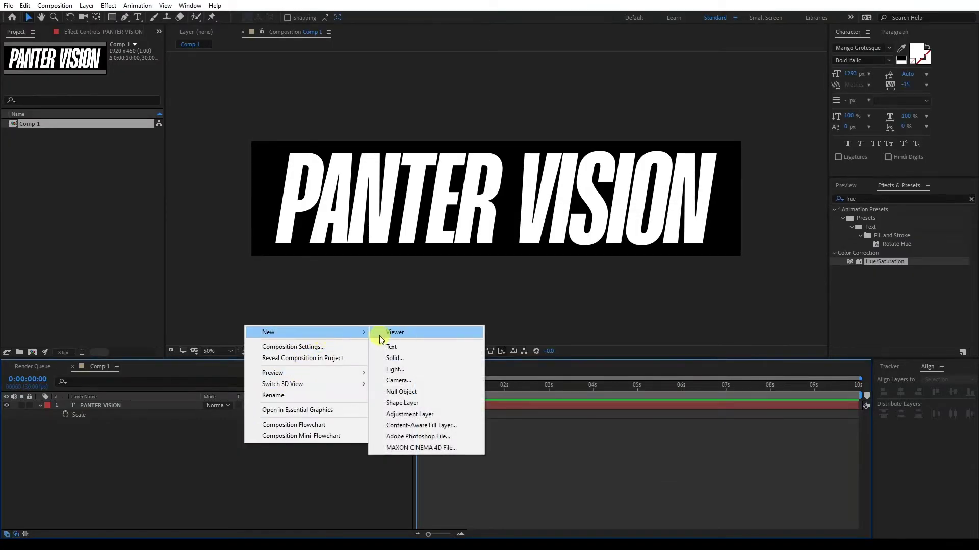
click(411, 358)
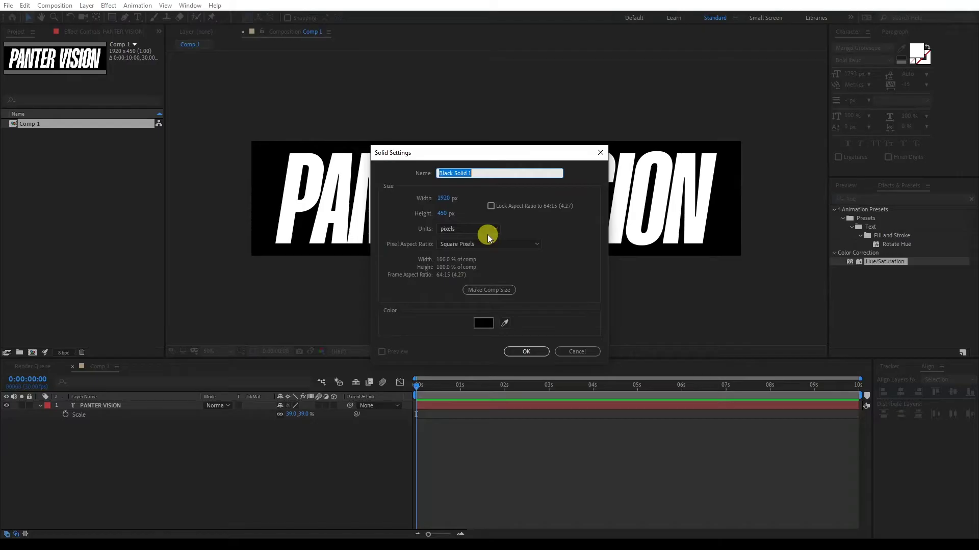
text(Background)
click(526, 352)
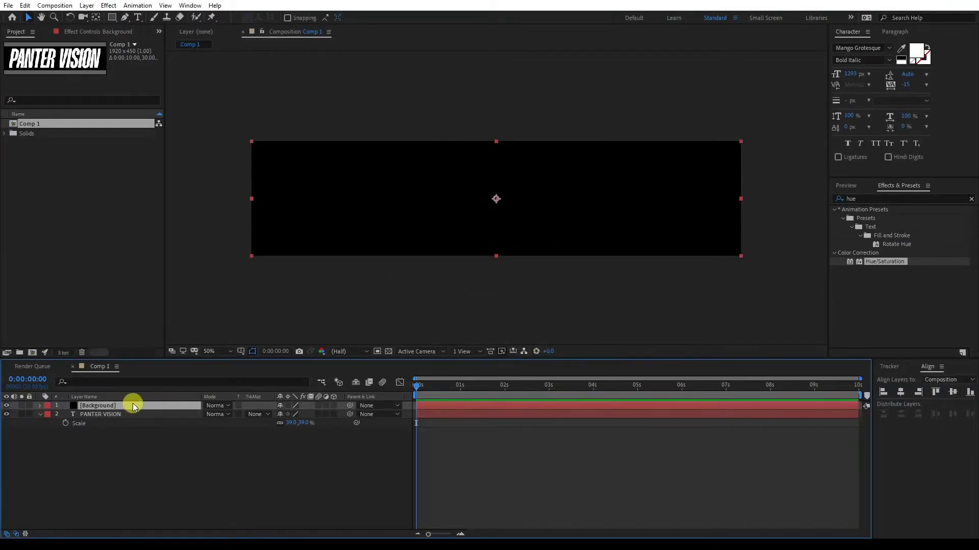
drag(105, 404, 102, 425)
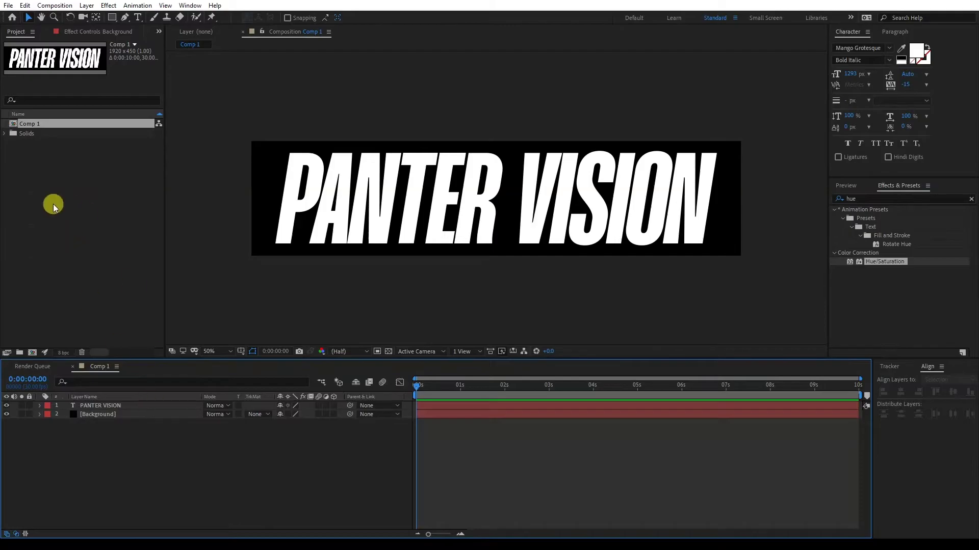
right_click(47, 219)
click(72, 225)
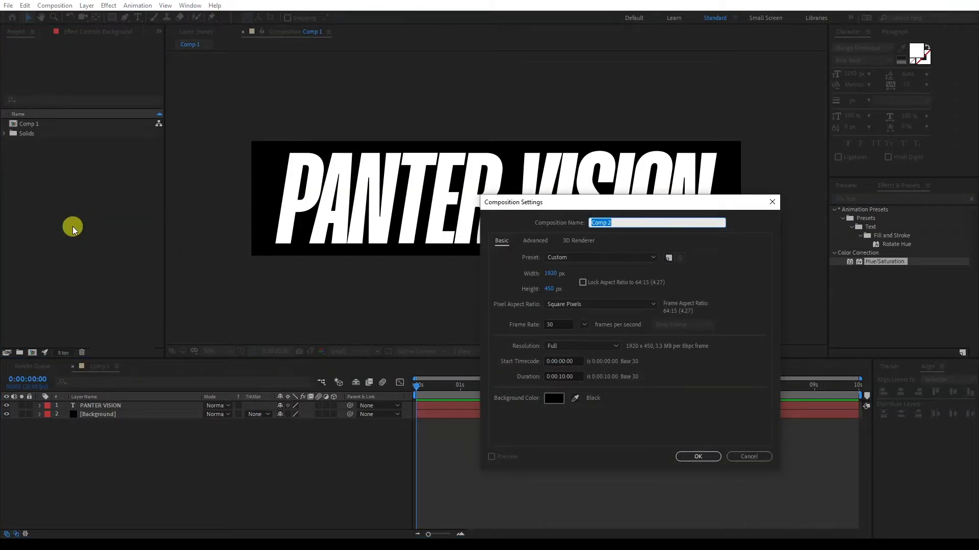
Create the 3D TXT comp, rename Comp 1 to TXT, and add it there as a 3D layer.
click(686, 457)
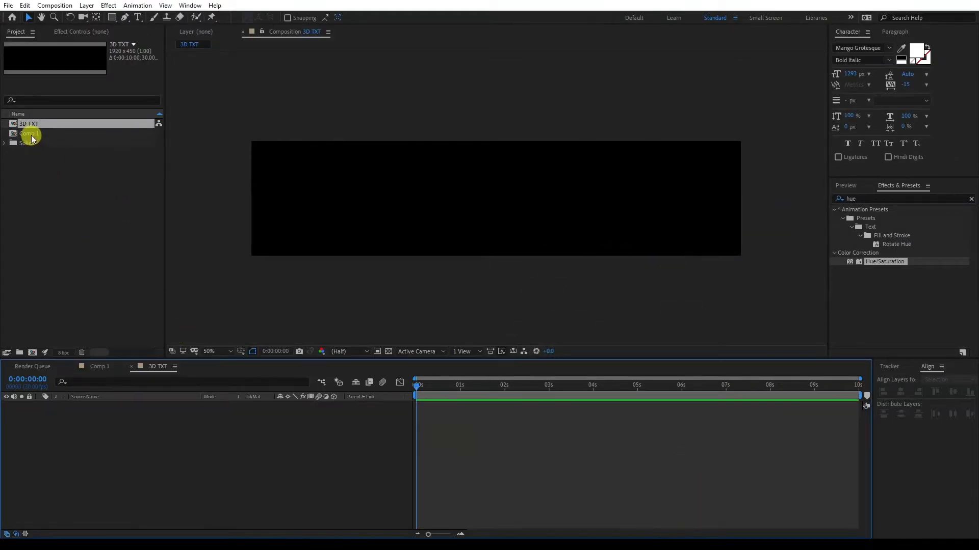
click(32, 134)
right_click(32, 134)
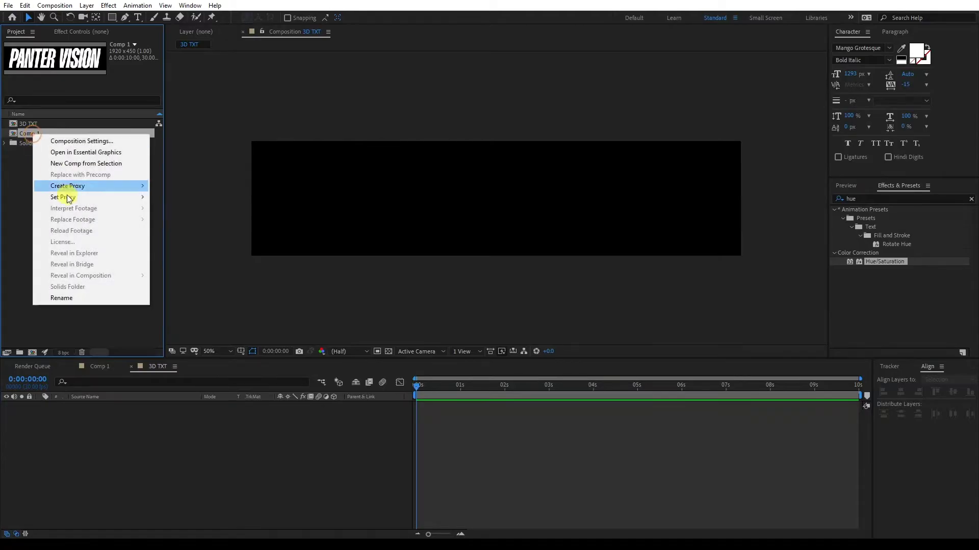
click(82, 296)
text(TXT)
key(Return)
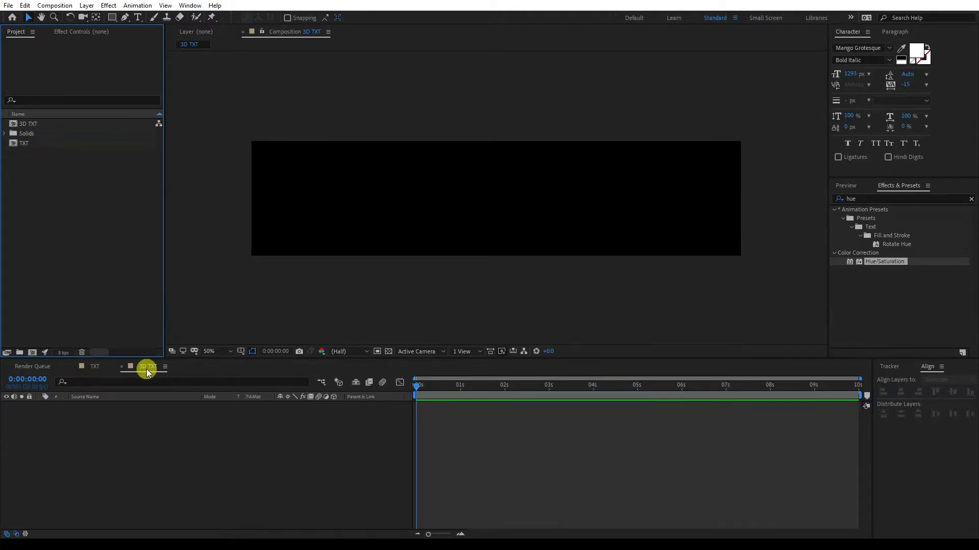
drag(23, 144, 127, 439)
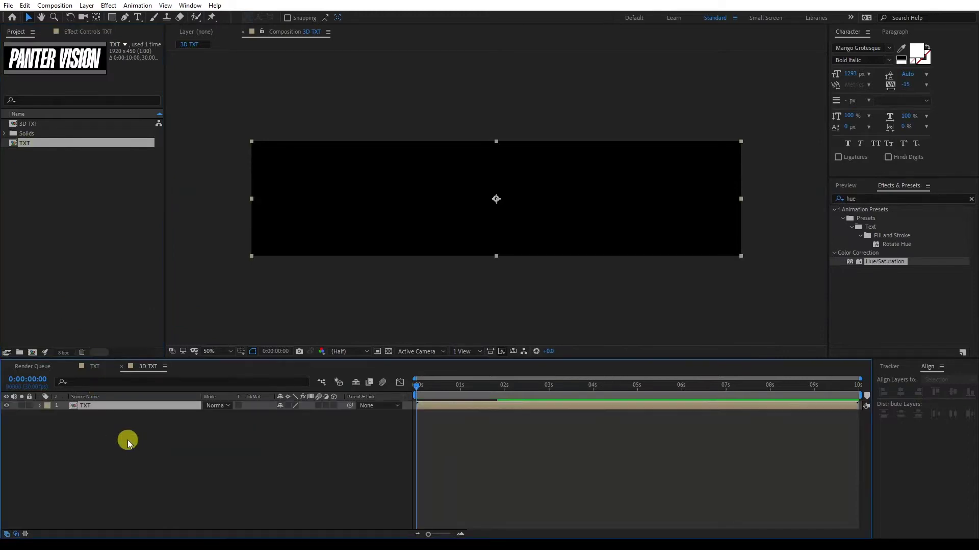
click(335, 405)
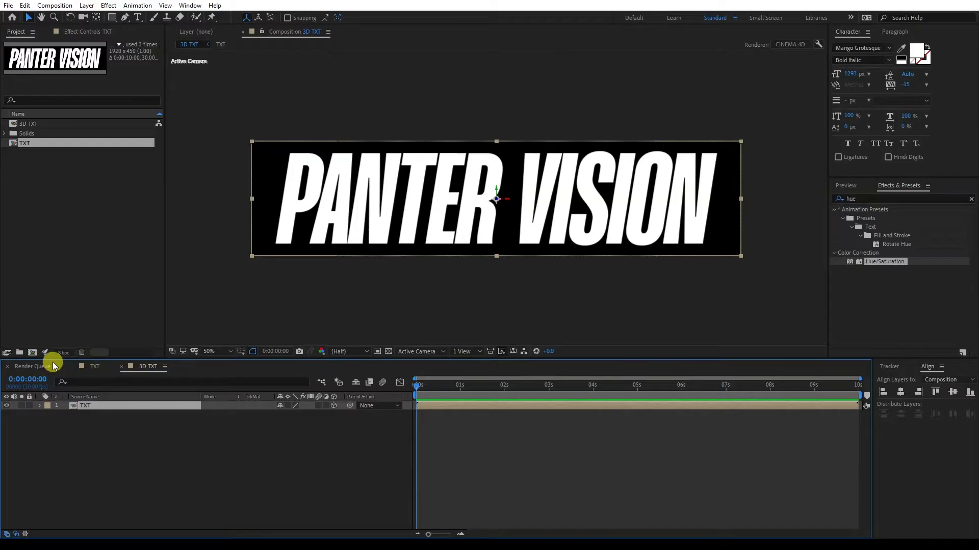
Duplicate the TXT layer into four copies and rename layer 1 to Front.
key(ctrl+d)
key(ctrl+d)
key(ctrl+d)
drag(113, 459, 78, 393)
click(116, 463)
right_click(83, 407)
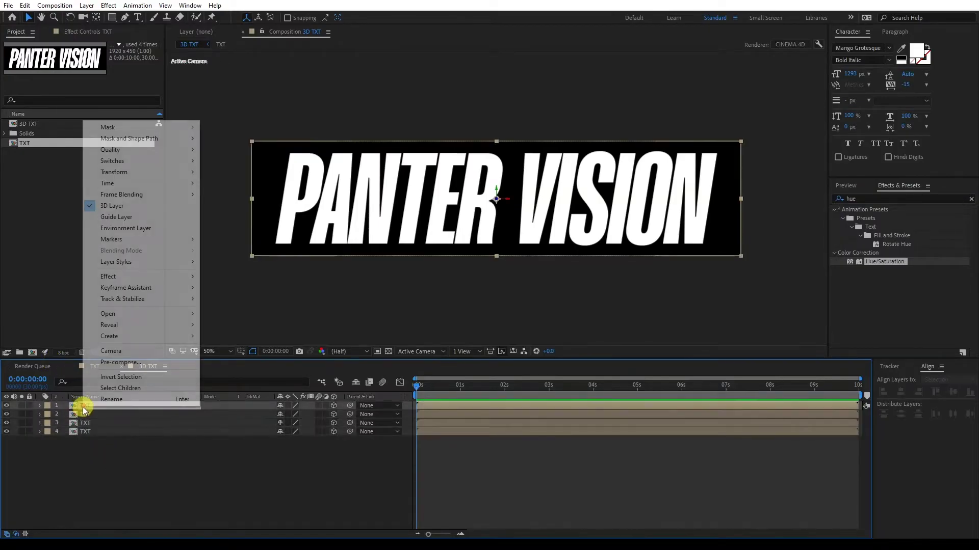
click(104, 400)
text(Front)
key(Return)
Rename layers 2, 3 and 4 to Back, Top and Bottom.
right_click(96, 414)
click(101, 404)
text(Back)
key(Return)
right_click(101, 423)
click(102, 415)
text(Top)
key(Return)
right_click(91, 432)
click(112, 425)
text(Bottom)
key(Return)
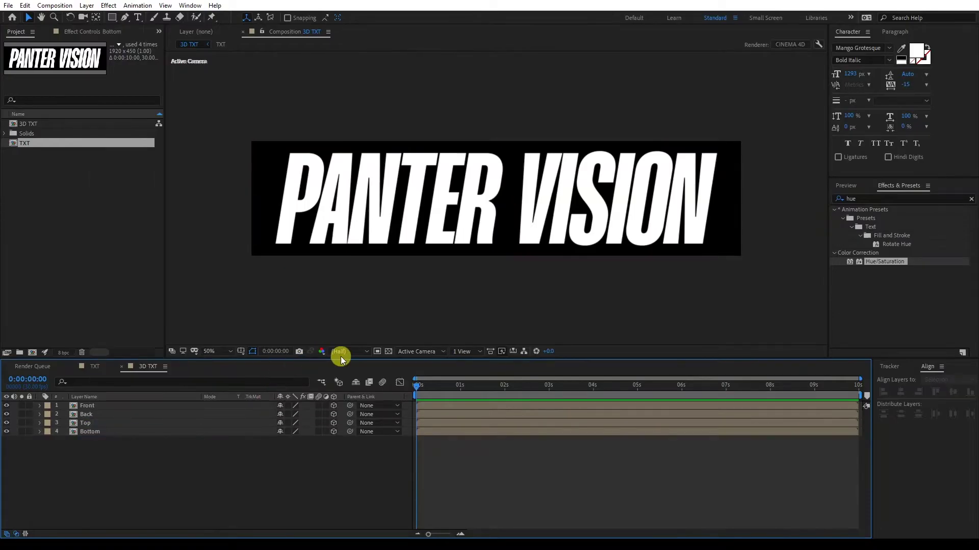
Switch the viewer to Custom View 1 and set the Back layer's Position Z to 450.
click(421, 352)
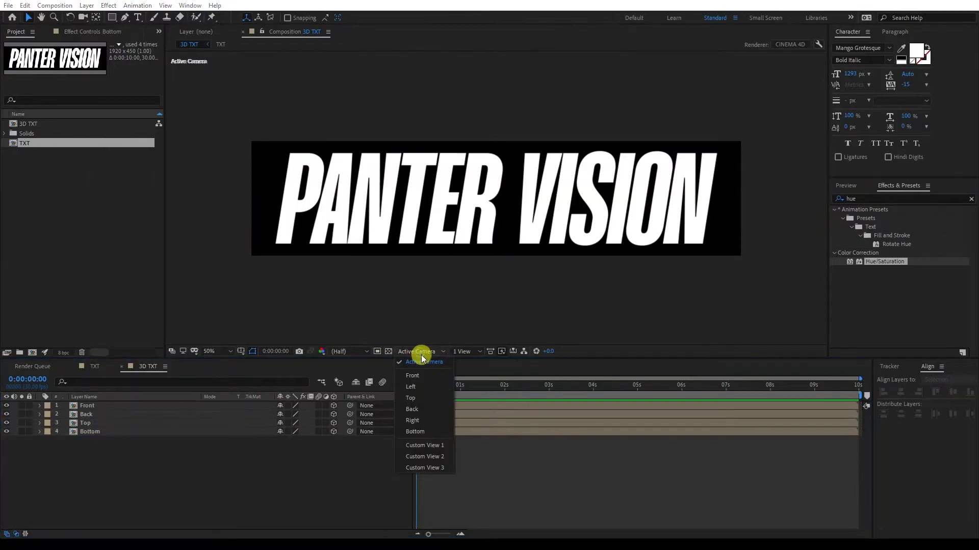
click(442, 447)
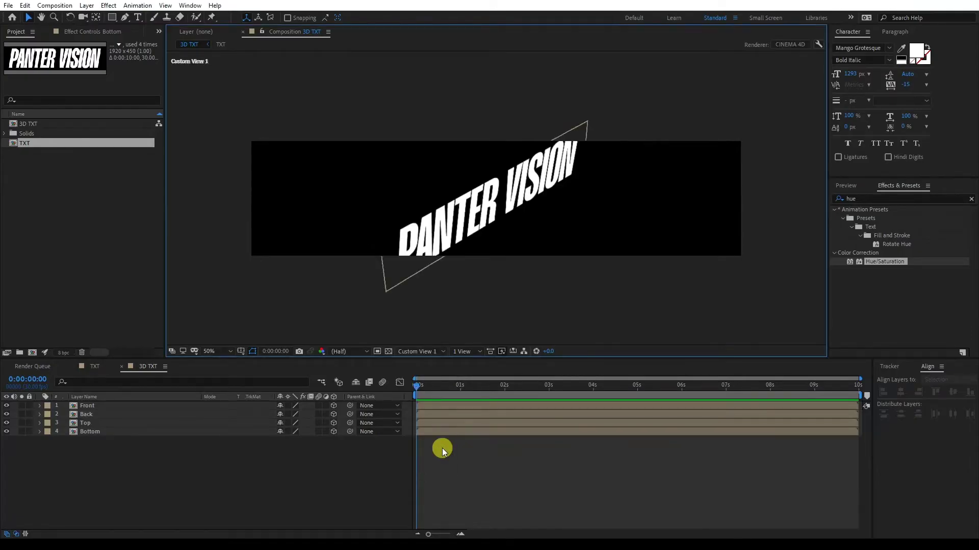
click(99, 405)
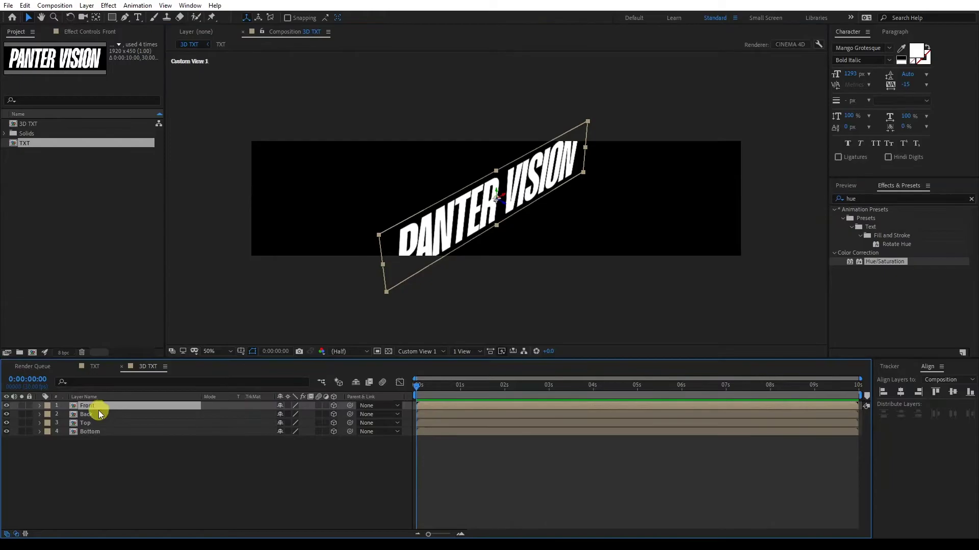
click(96, 414)
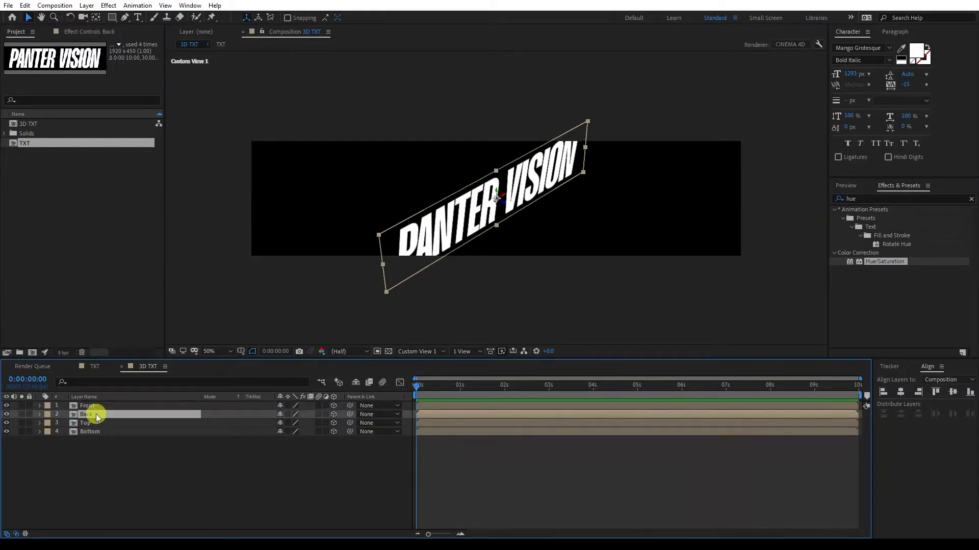
key(p)
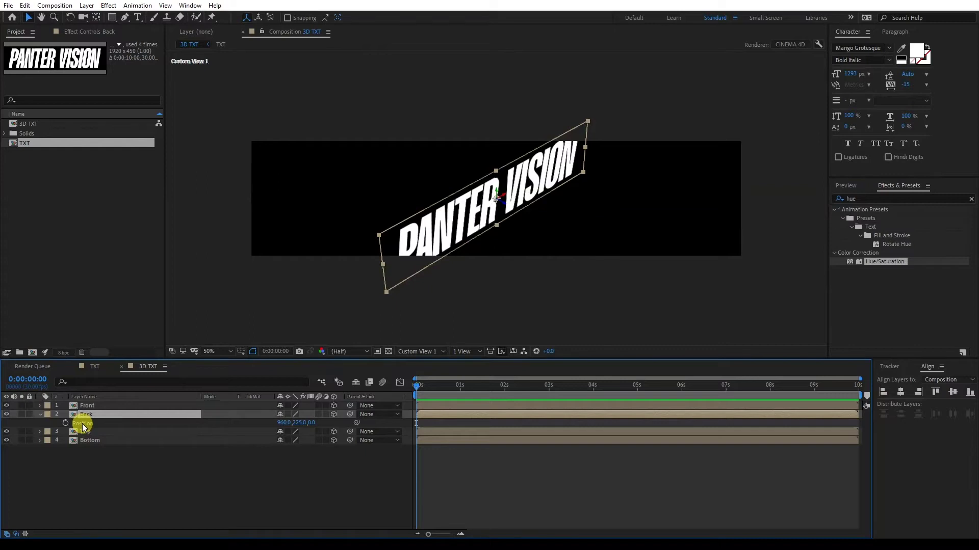
mouse_move(312, 423)
mouse_down()
mouse_move(290, 421)
mouse_move(361, 423)
mouse_move(313, 425)
mouse_up()
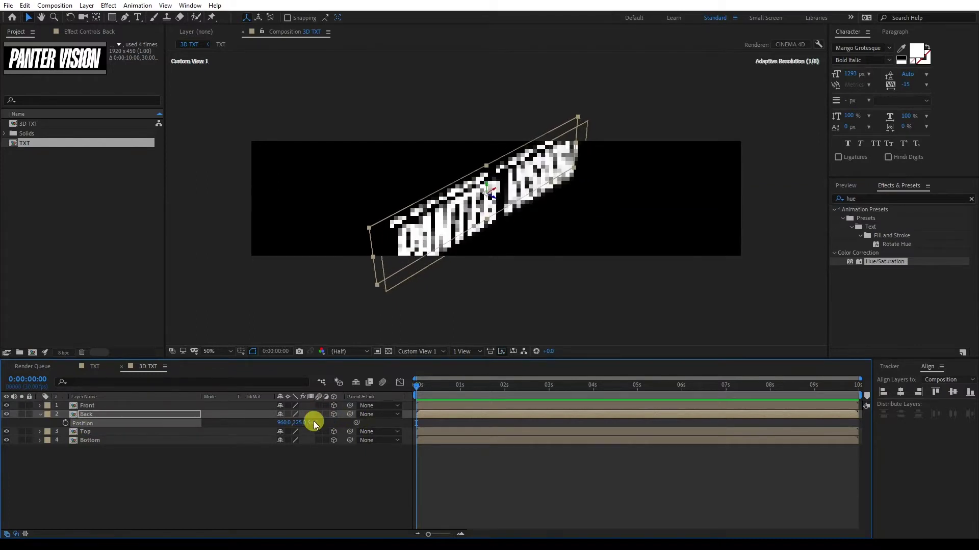
click(312, 423)
text(450)
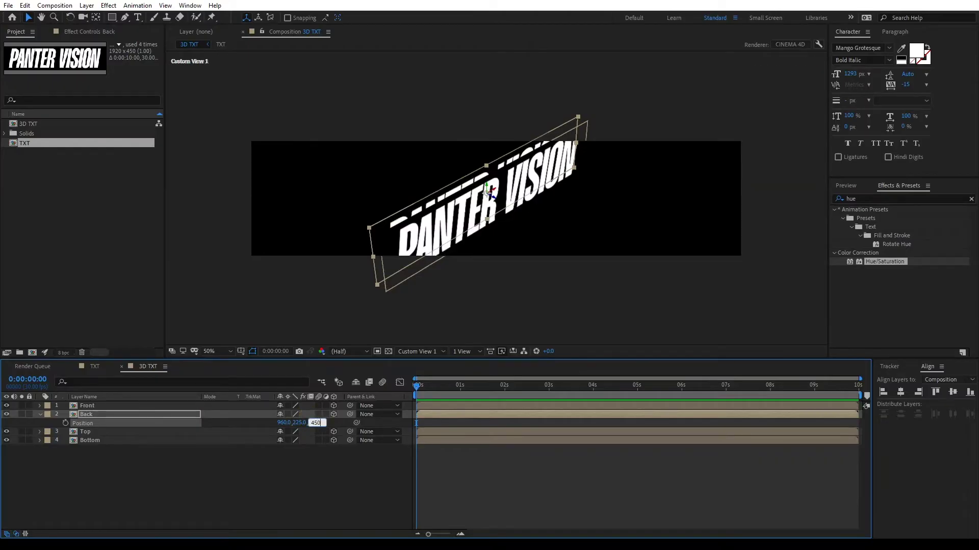
click(338, 462)
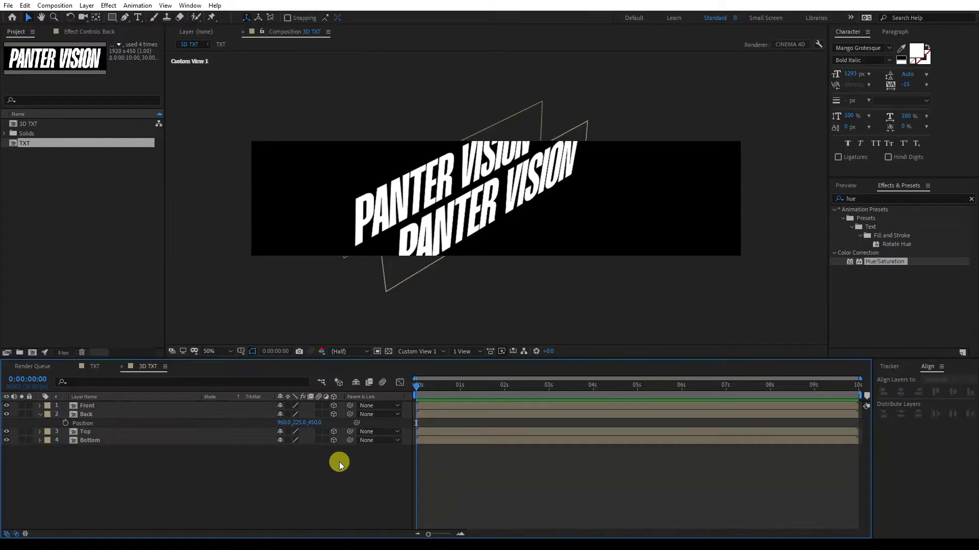
Check the TXT composition's settings without changes, then return to 3D TXT and select the Back layer.
click(93, 367)
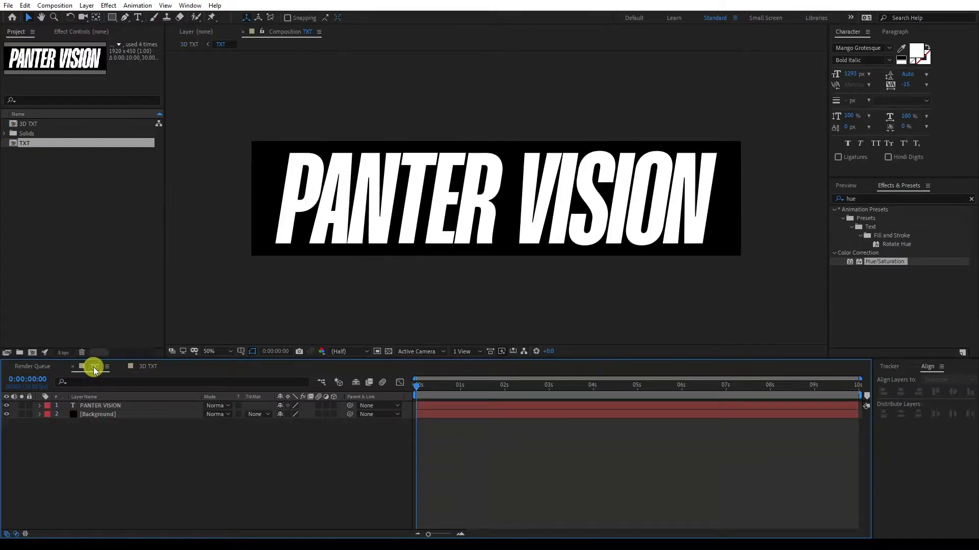
click(64, 7)
click(82, 32)
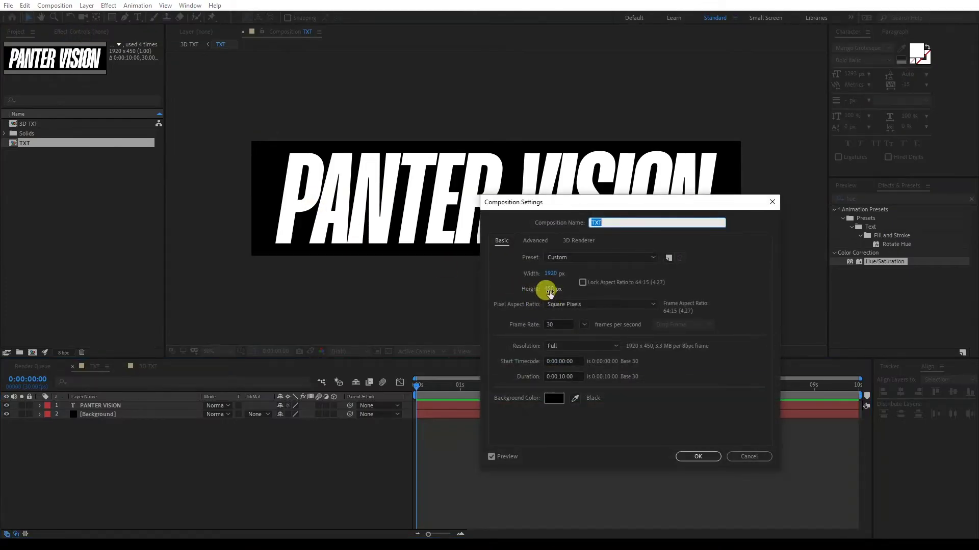
key(Escape)
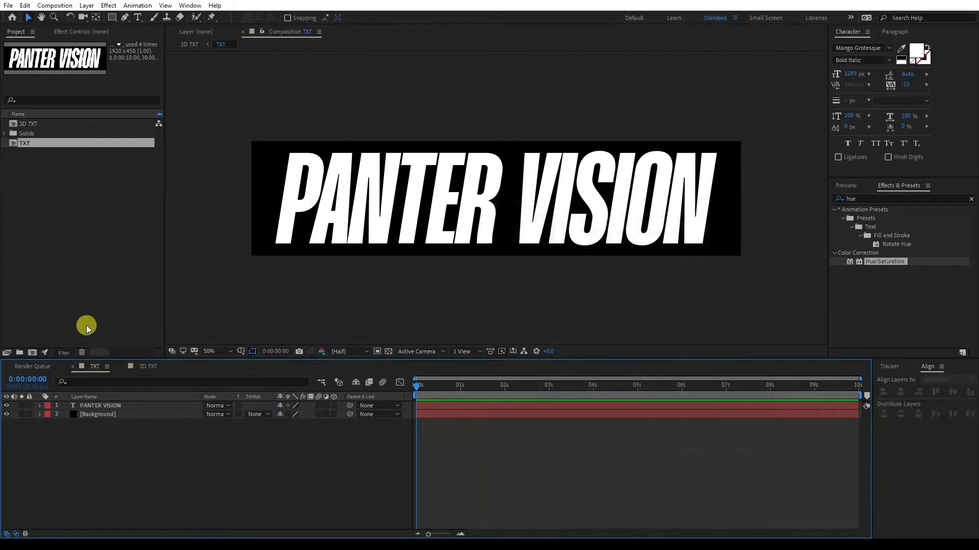
click(142, 367)
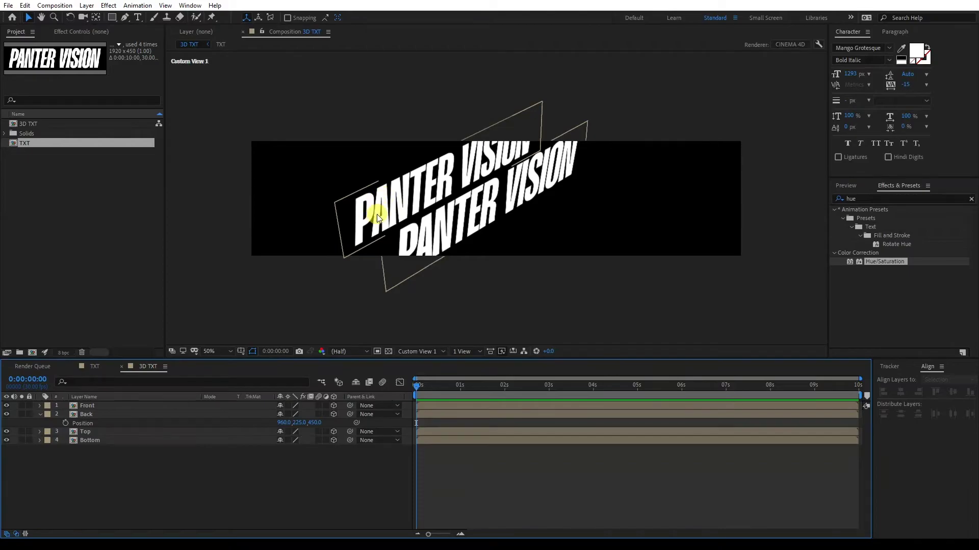
click(103, 414)
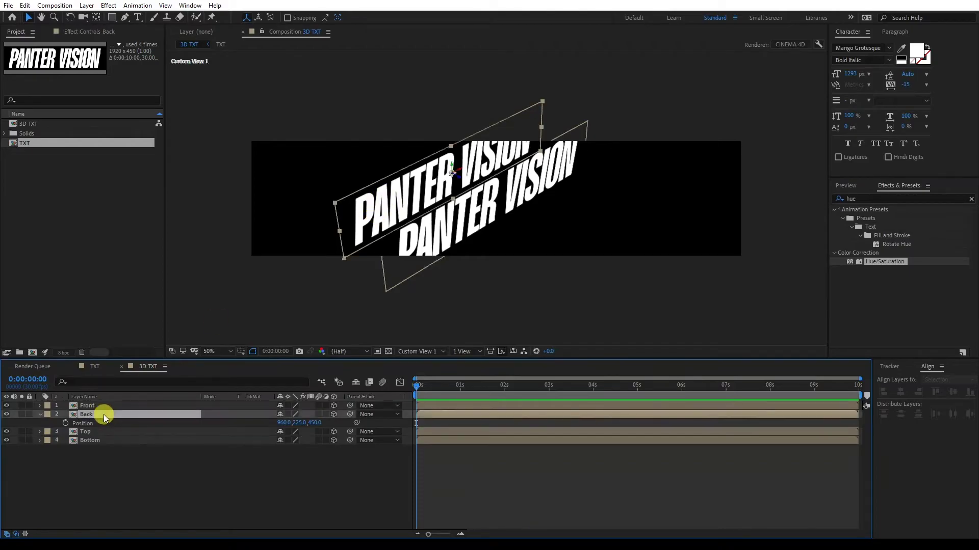
Set the Back layer's X Rotation to 180°.
key(r)
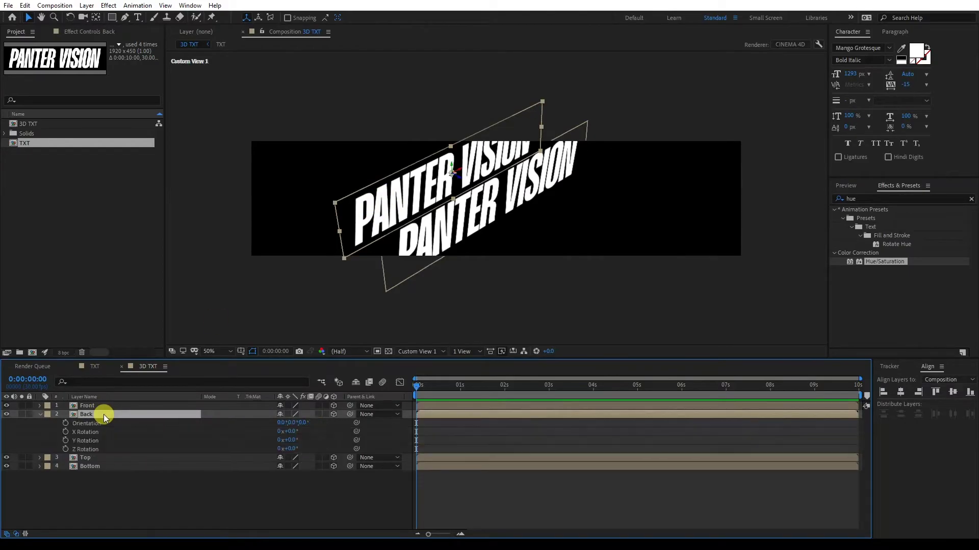
click(95, 432)
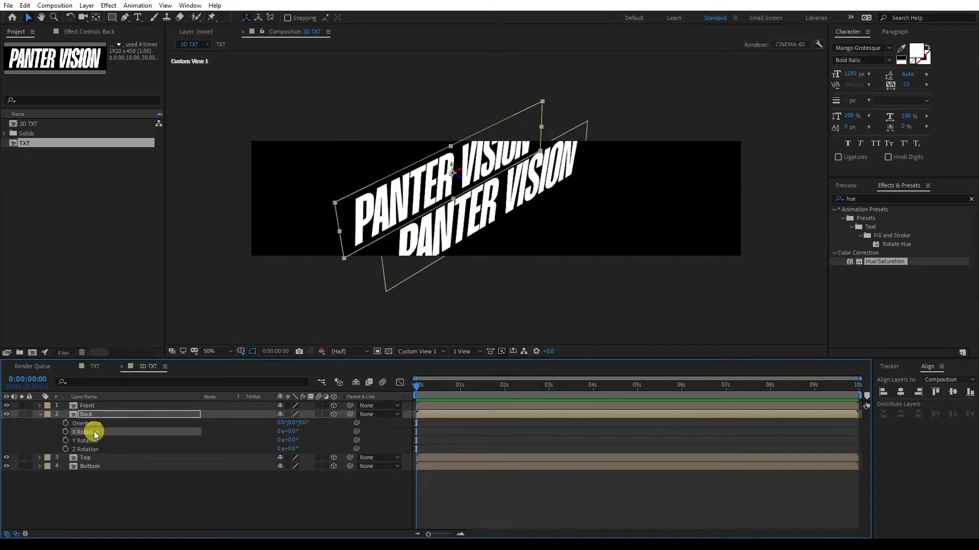
drag(284, 431, 368, 431)
click(295, 432)
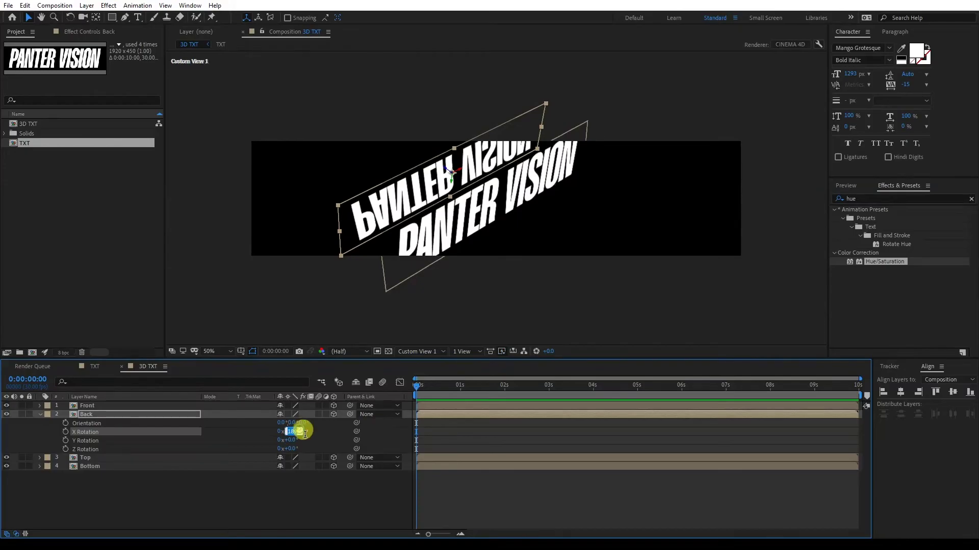
text(180)
key(Return)
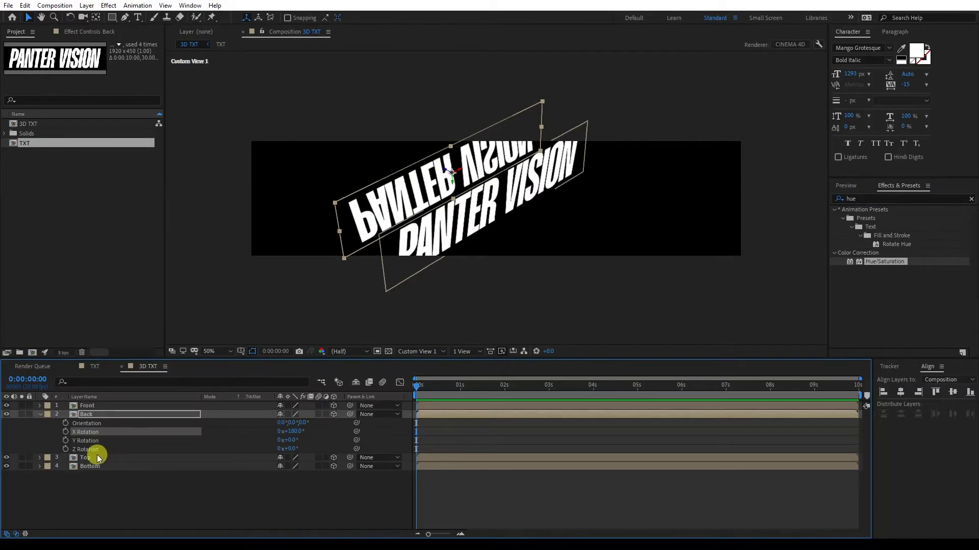
click(41, 415)
Set the Top layer's X Rotation to -90°.
click(91, 424)
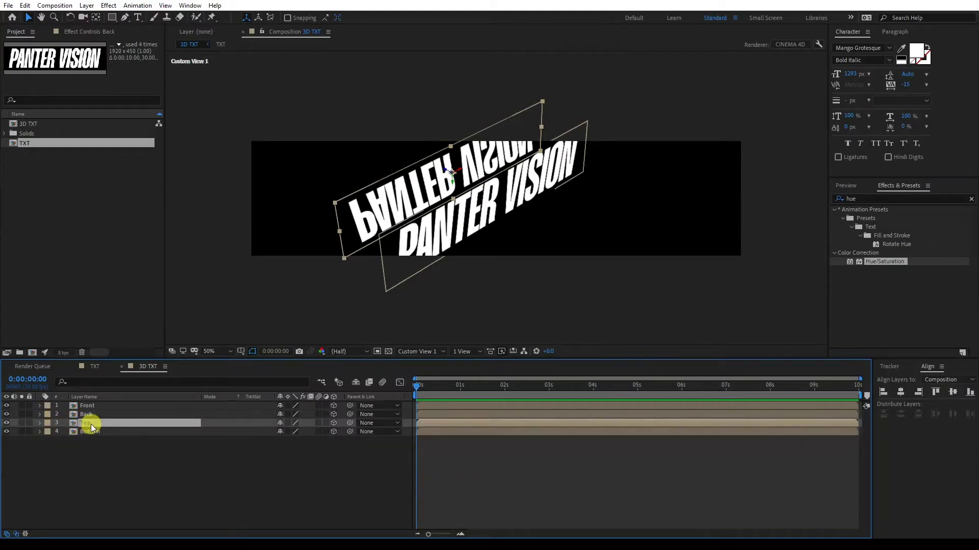
key(r)
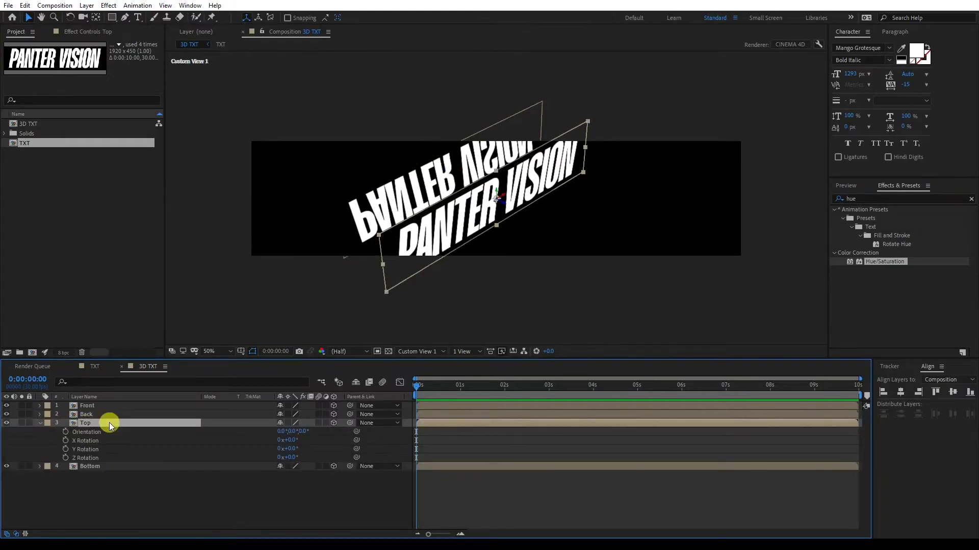
click(93, 442)
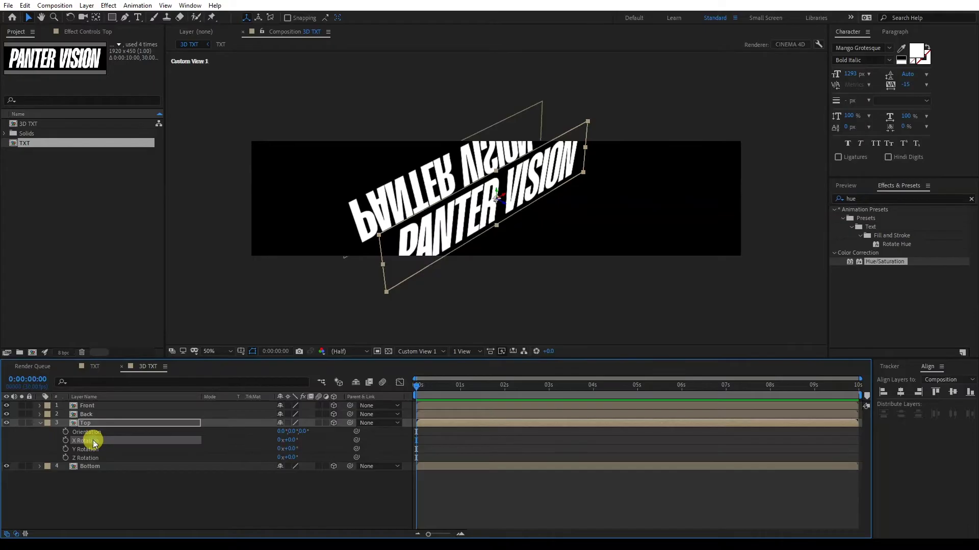
click(292, 441)
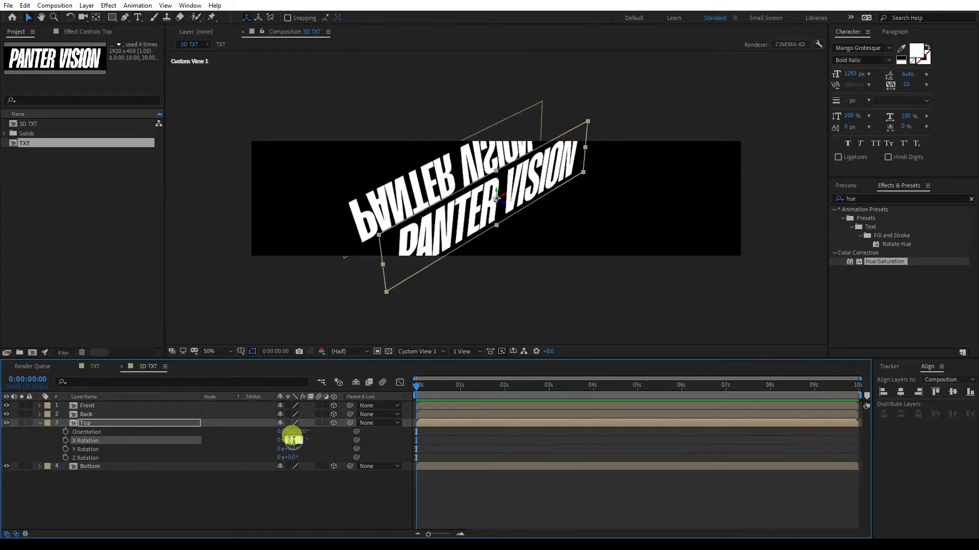
text(-90)
key(Return)
Set the Top layer's Position Y to 0 and Z to 225.
click(87, 423)
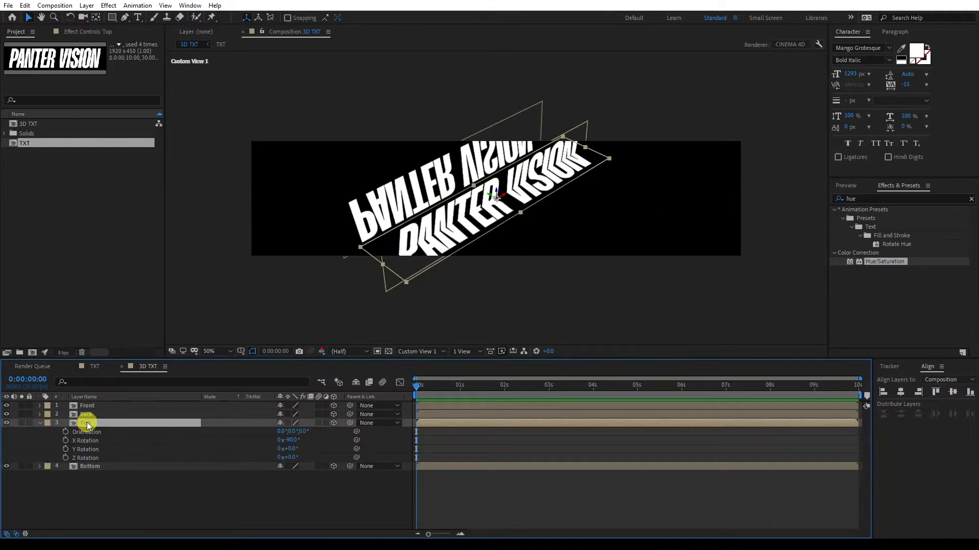
key(p)
mouse_move(297, 431)
mouse_down()
mouse_move(273, 428)
mouse_move(300, 434)
mouse_up()
click(299, 432)
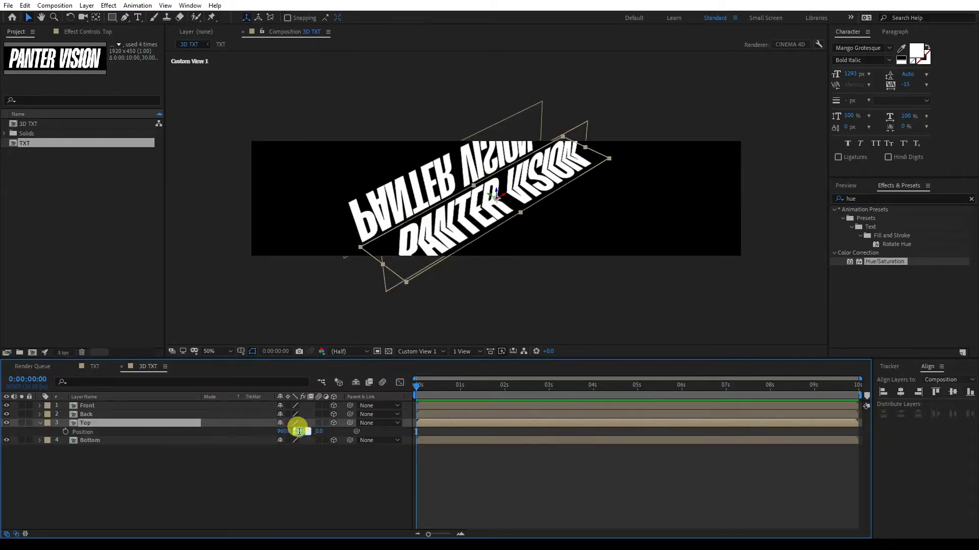
text(0)
key(Return)
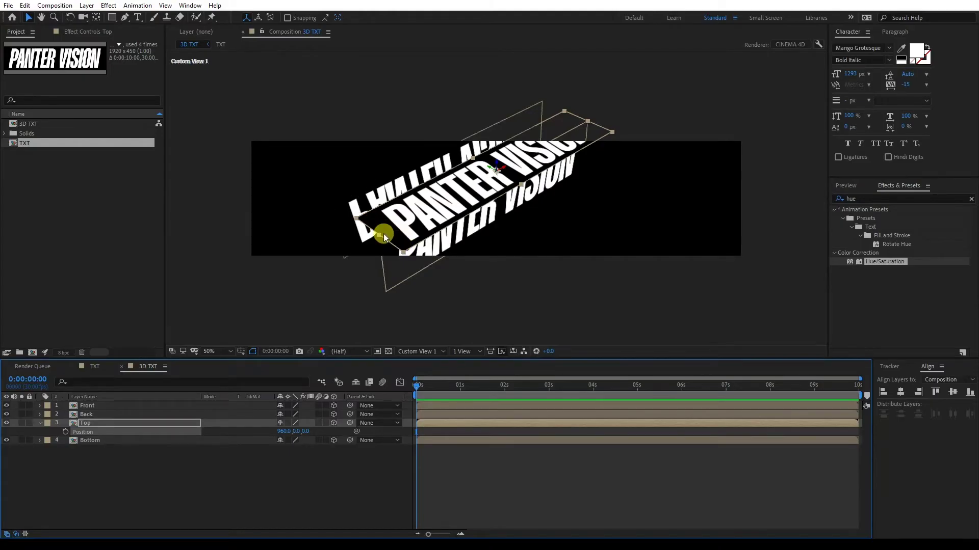
drag(305, 432, 334, 431)
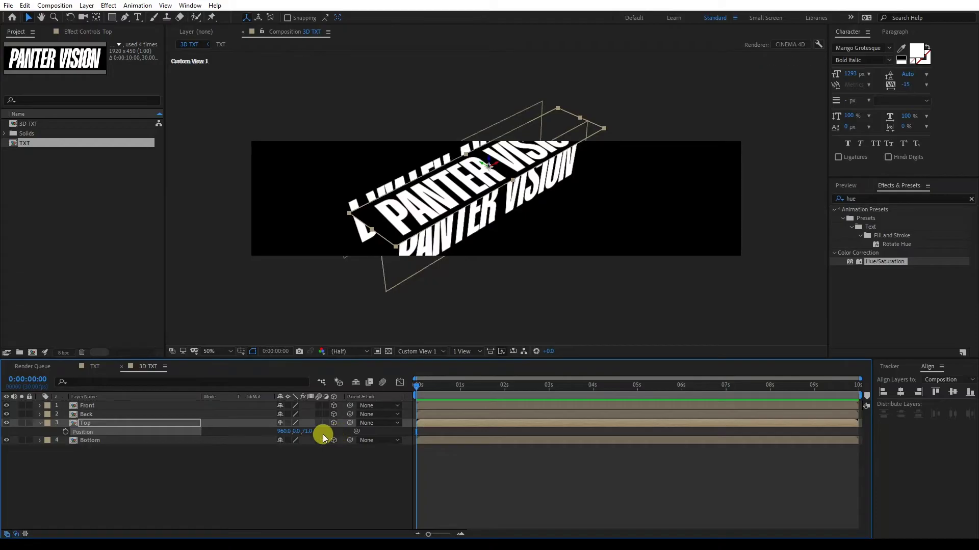
click(305, 431)
text(225)
key(Return)
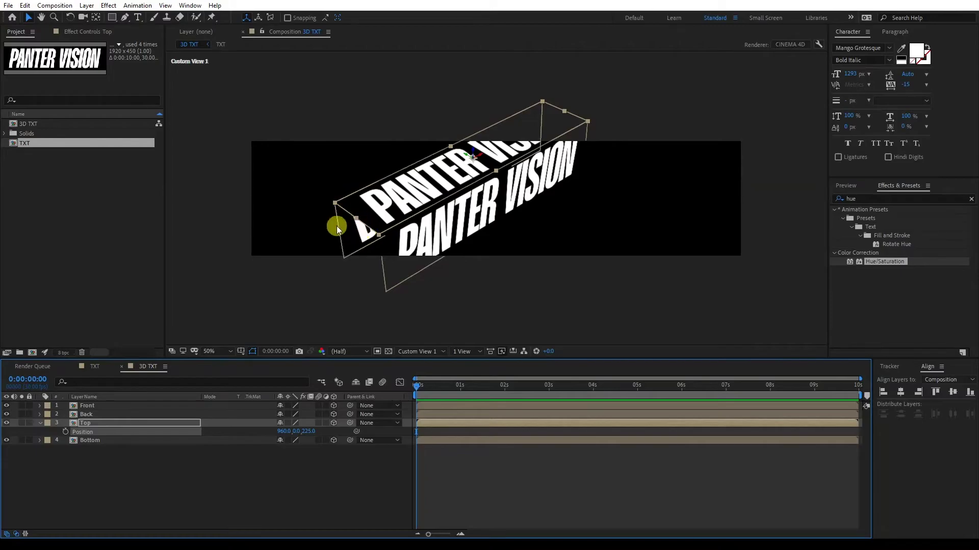
click(41, 423)
click(88, 432)
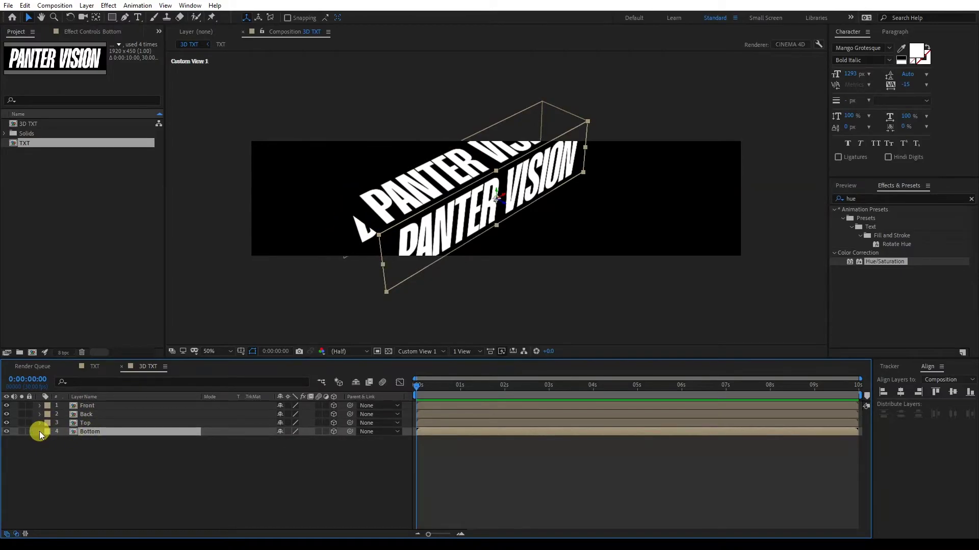
Set the Bottom layer's X Rotation to 90°.
key(r)
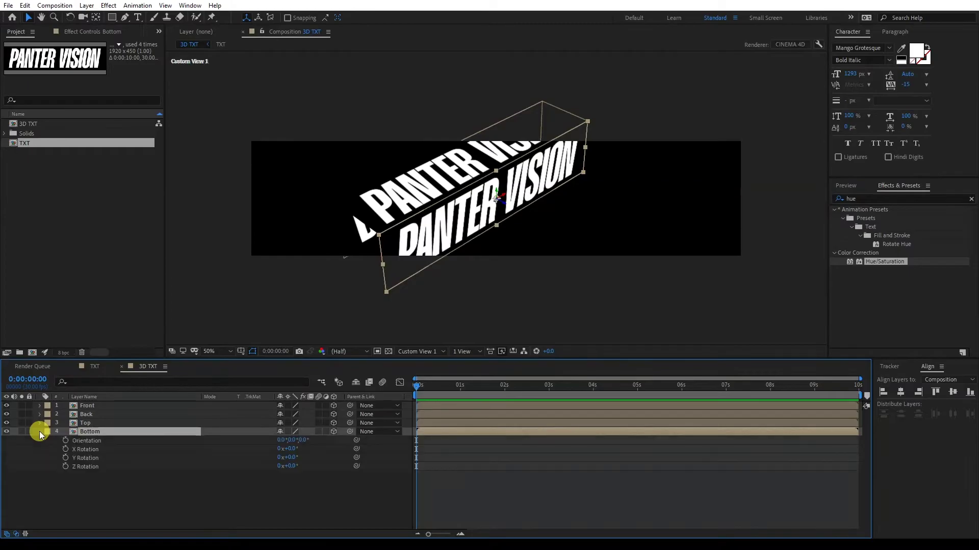
click(73, 450)
click(294, 451)
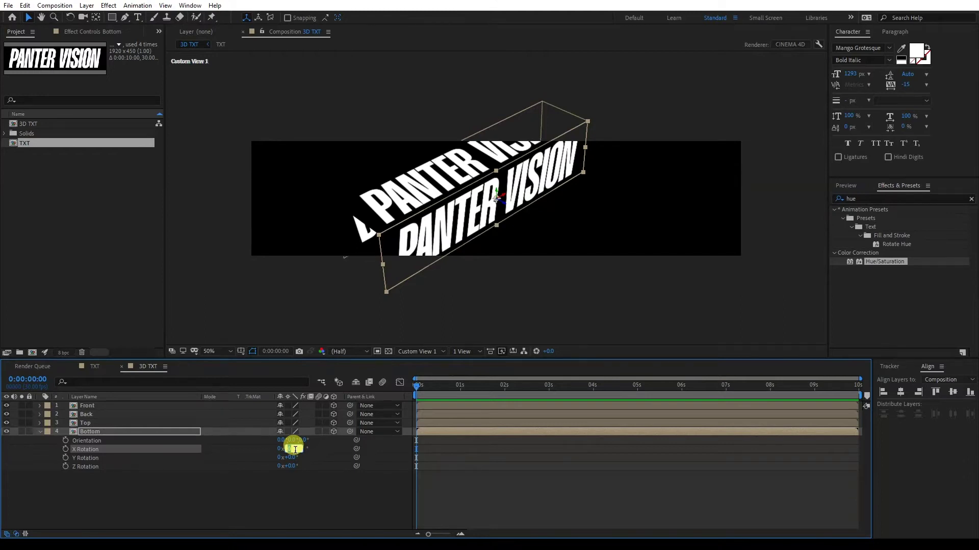
text(90)
click(172, 433)
Set the Bottom layer's Position Y to 450 and Z to 225, and view the box from the Left.
key(p)
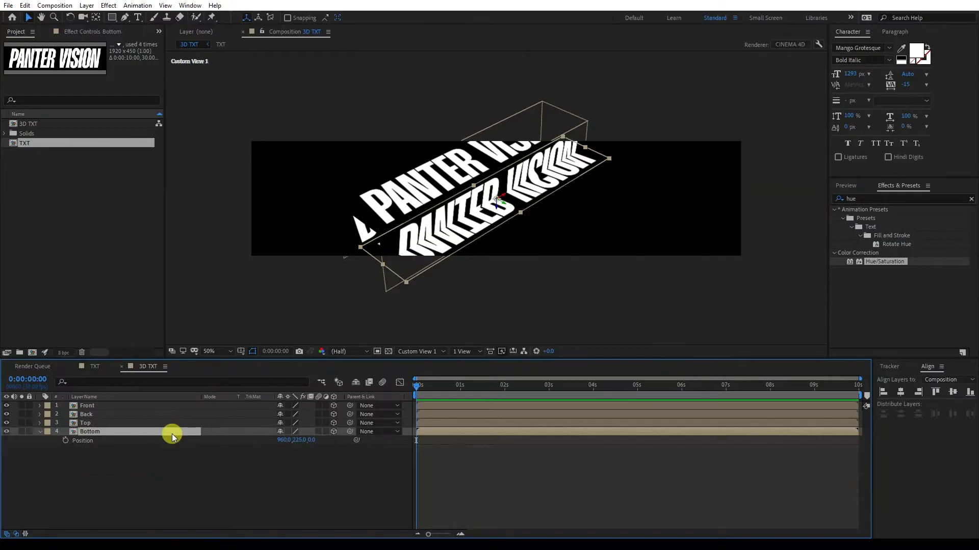
click(299, 441)
text(450)
click(296, 442)
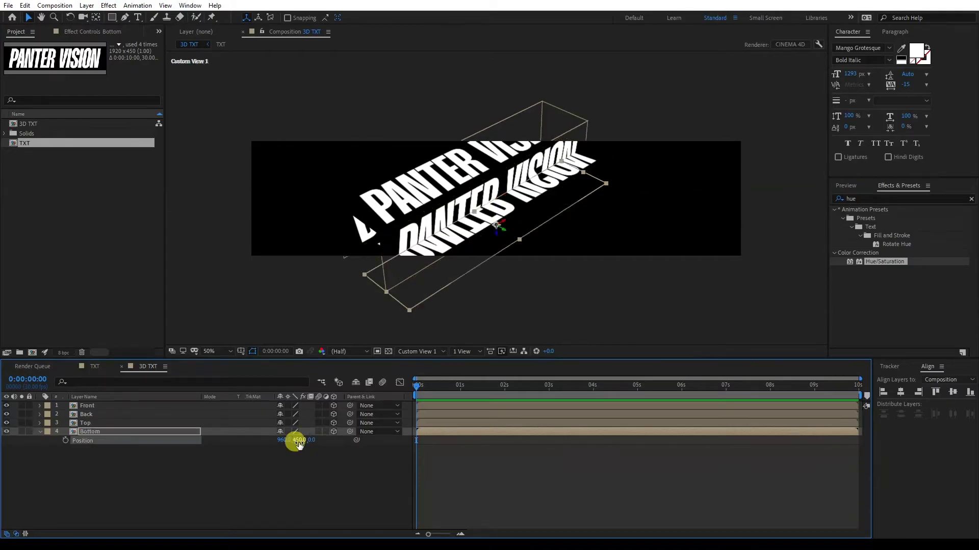
mouse_move(311, 440)
mouse_down()
mouse_move(323, 441)
mouse_move(313, 442)
mouse_up()
click(313, 442)
text(22)
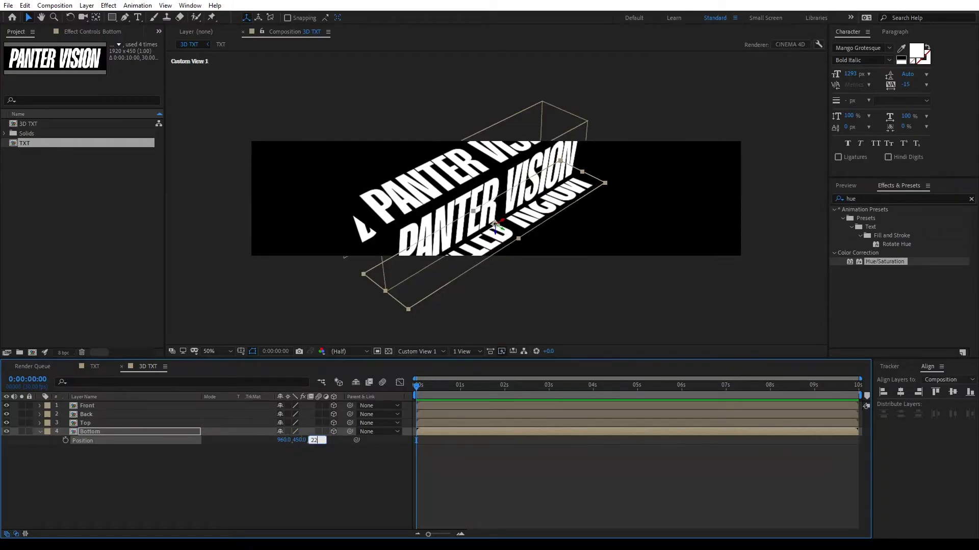
text(5)
click(311, 441)
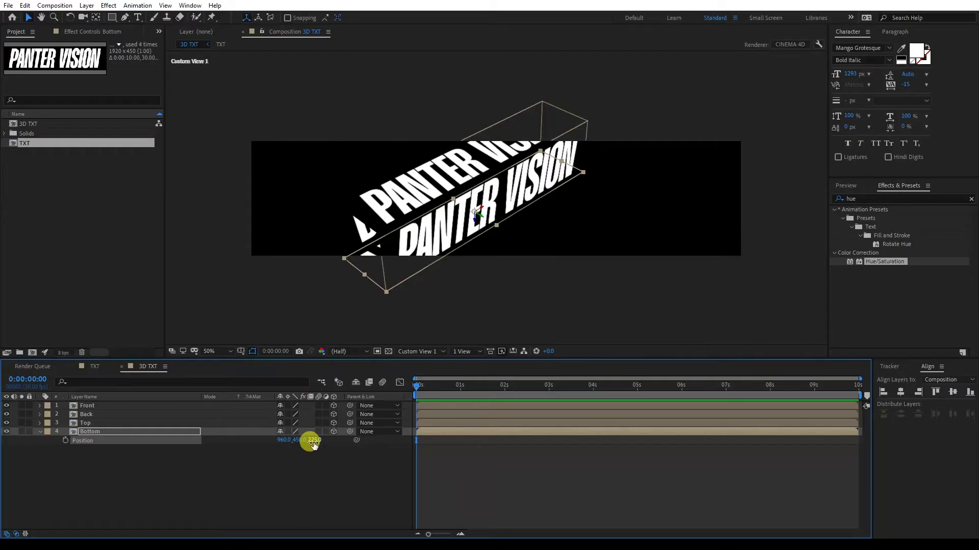
click(416, 351)
click(423, 387)
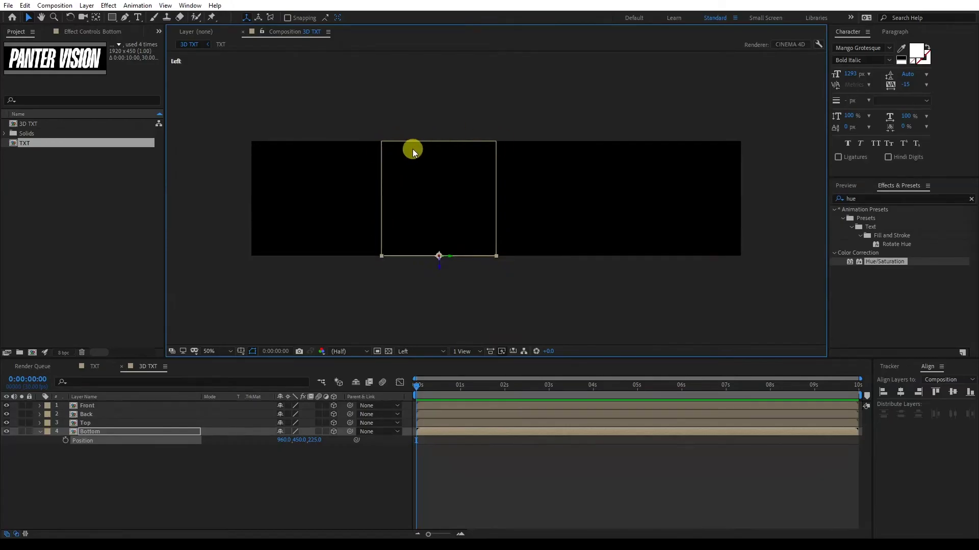
Add a 3D Null 1 at the top of the stack and parent Front, Back, Top and Bottom to it.
click(40, 432)
right_click(136, 455)
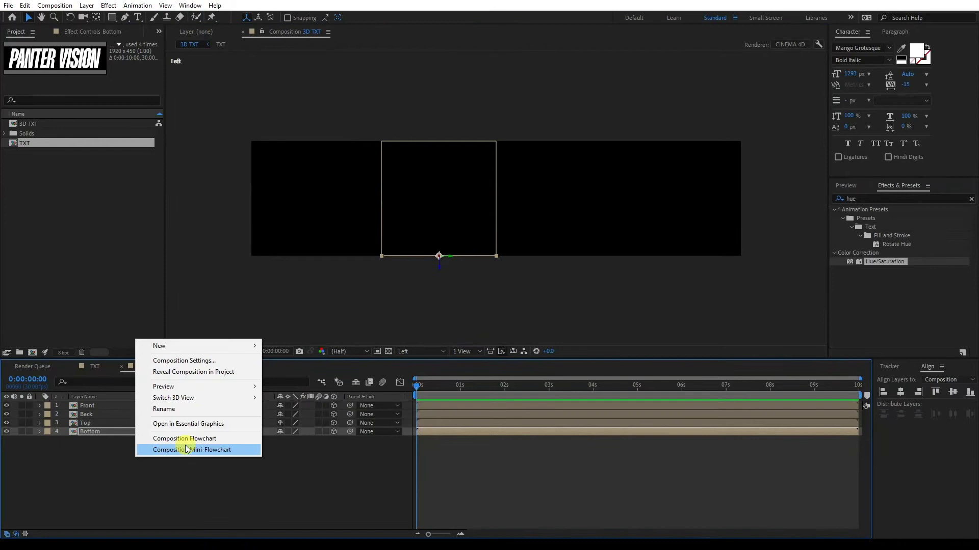
mouse_move(209, 347)
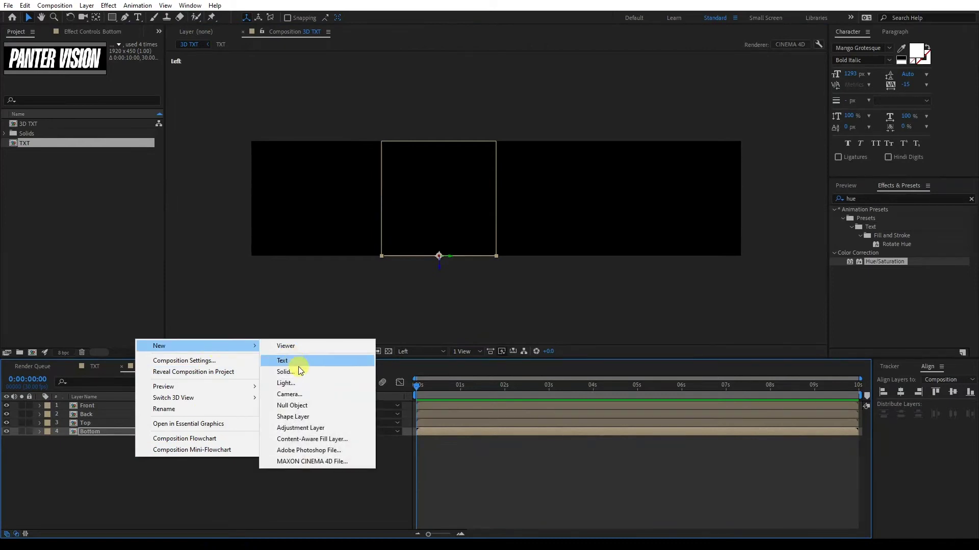
click(302, 402)
drag(99, 432, 97, 403)
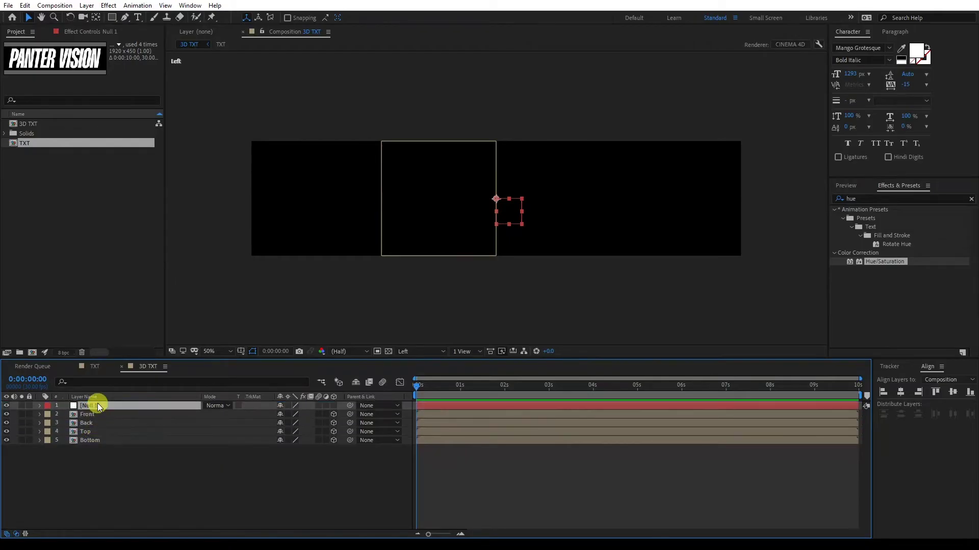
click(302, 408)
click(332, 406)
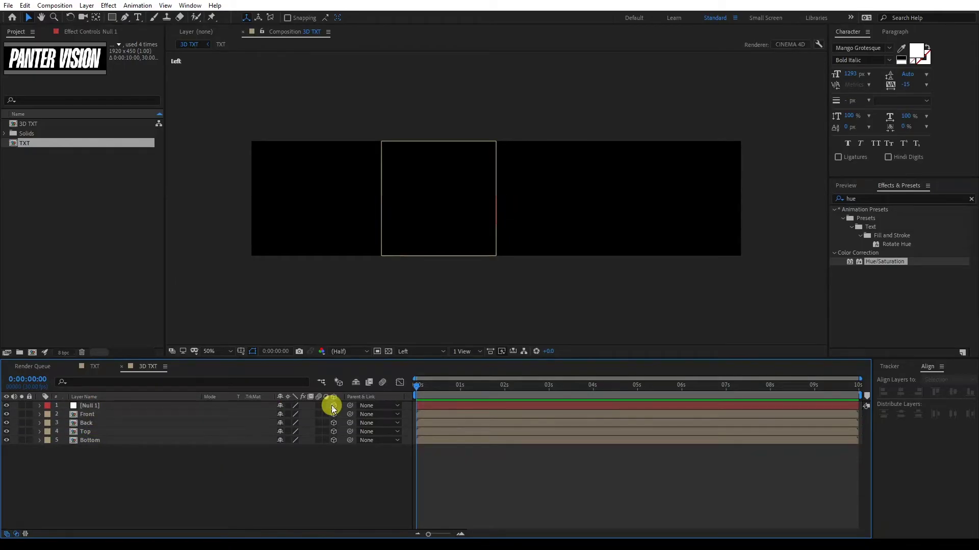
drag(173, 480, 100, 414)
click(382, 414)
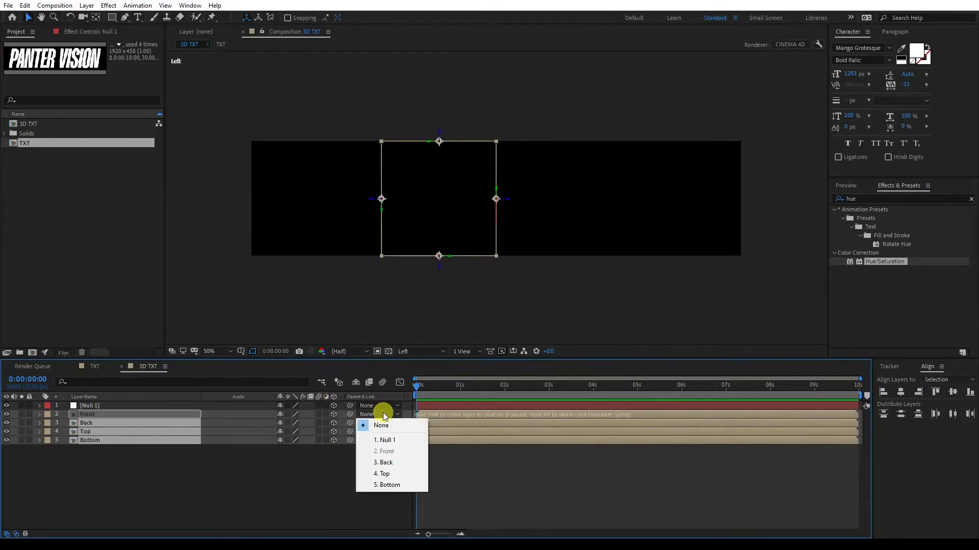
click(389, 441)
Move Null 1's anchor point to the centre of the box with the Pan Behind tool.
click(84, 406)
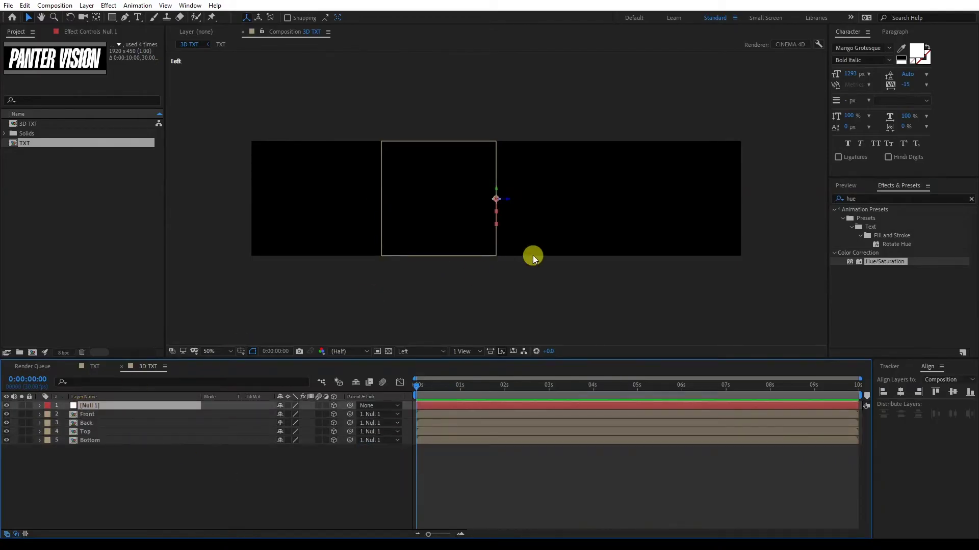
scroll(492, 196, up, 2)
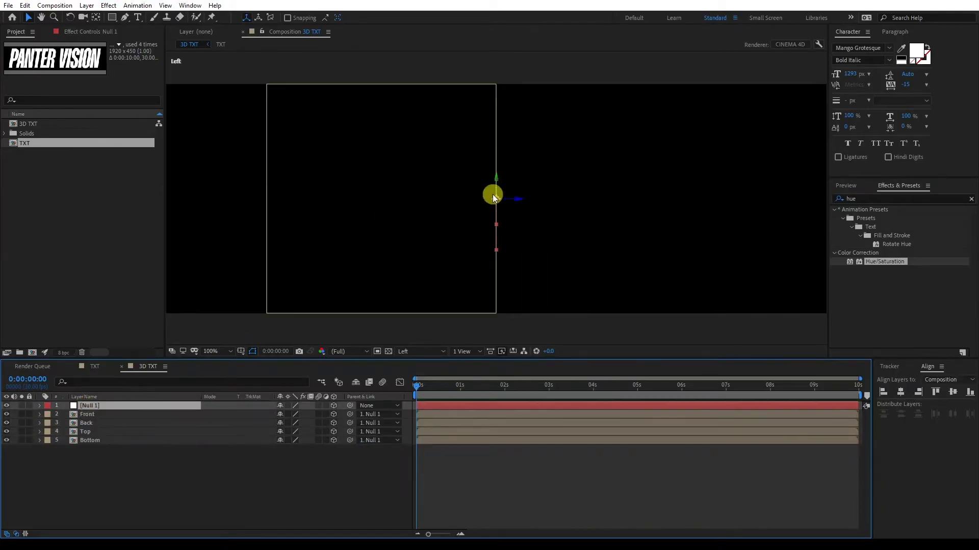
scroll(493, 198, up, 2)
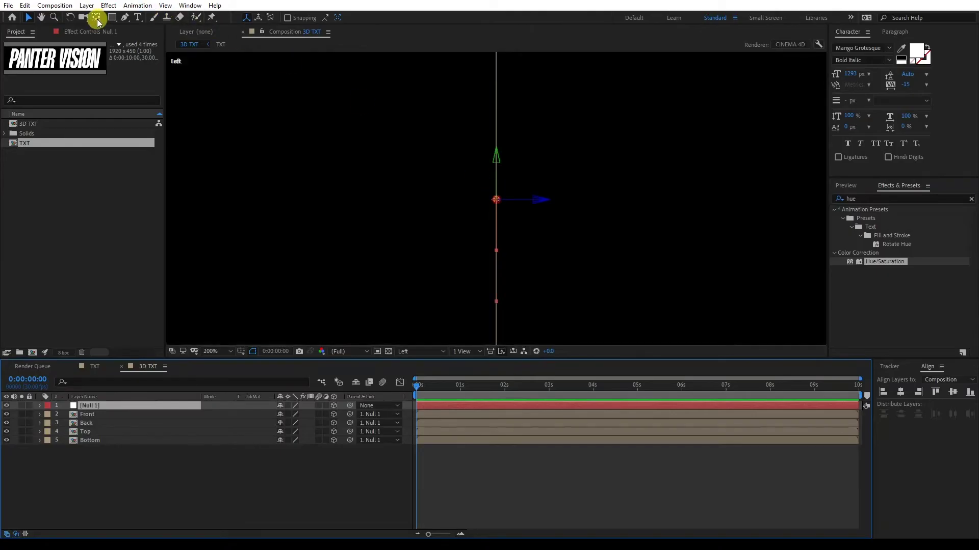
click(96, 18)
scroll(463, 204, down, 2)
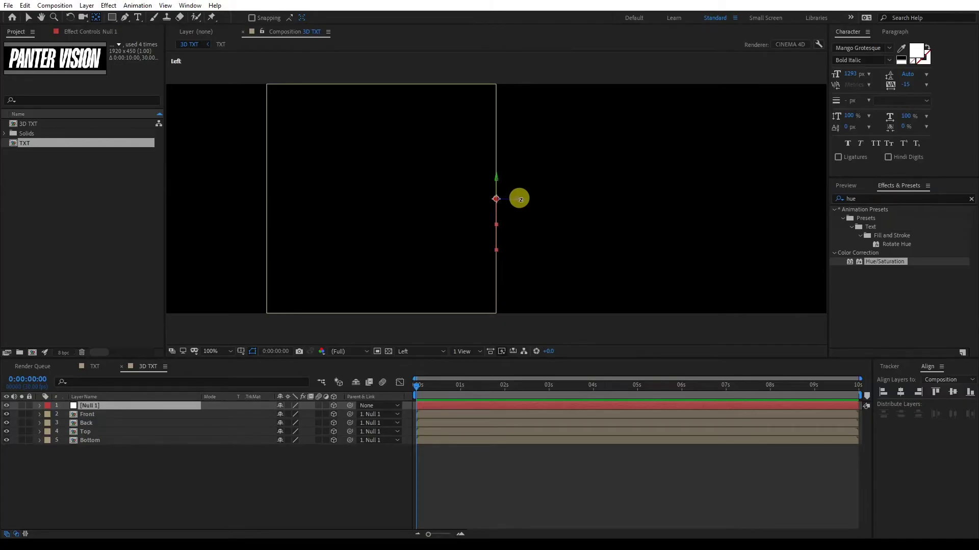
drag(517, 198, 403, 208)
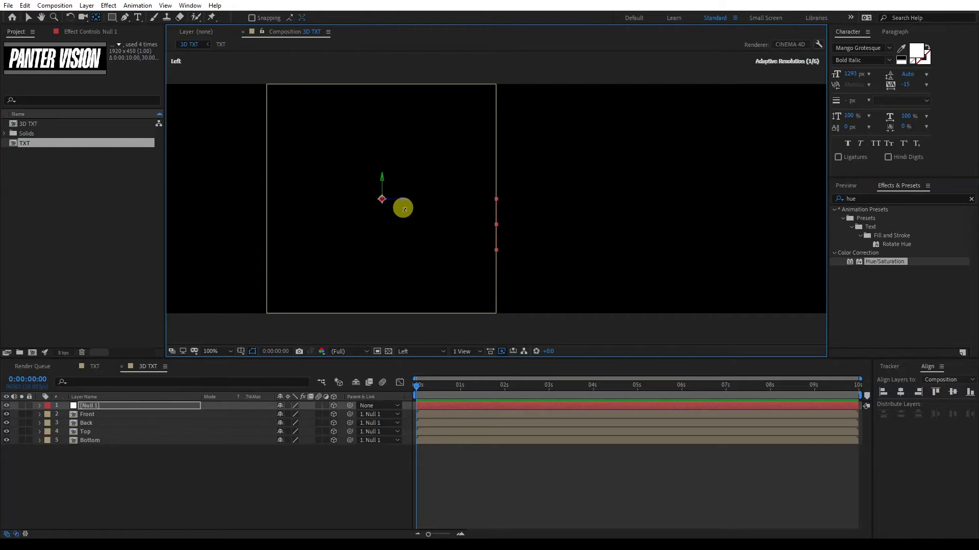
key(comma)
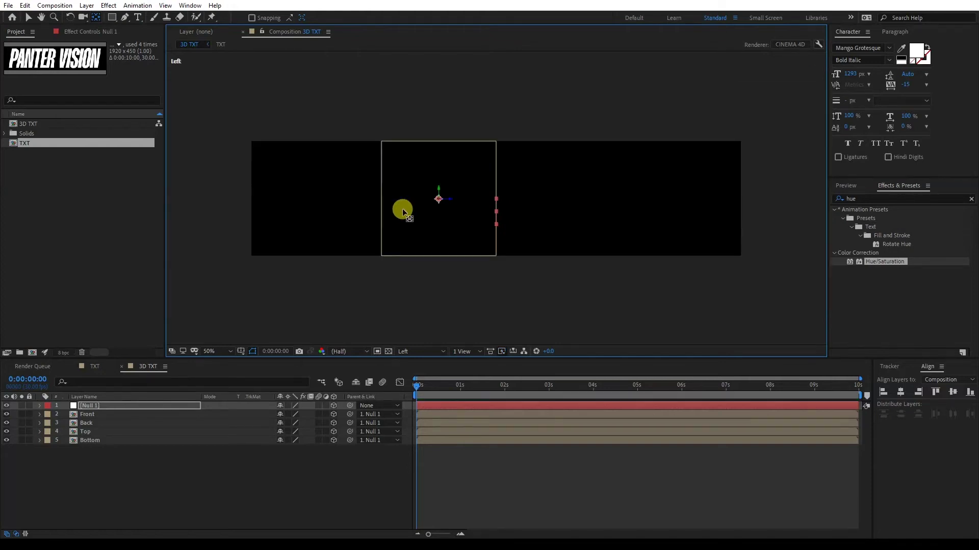
Keyframe Null 1's X Rotation from 0x at 0 s to 3x at the comp's end.
click(101, 406)
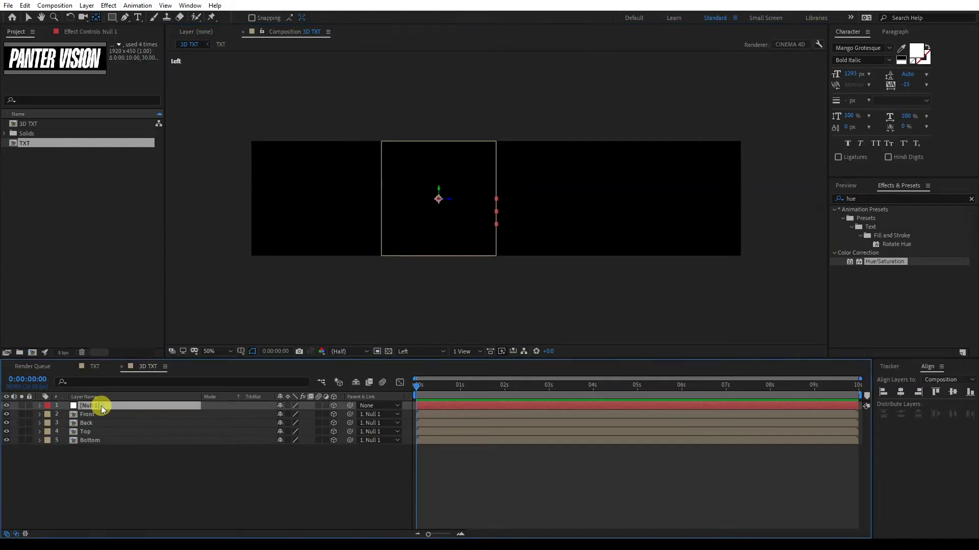
key(r)
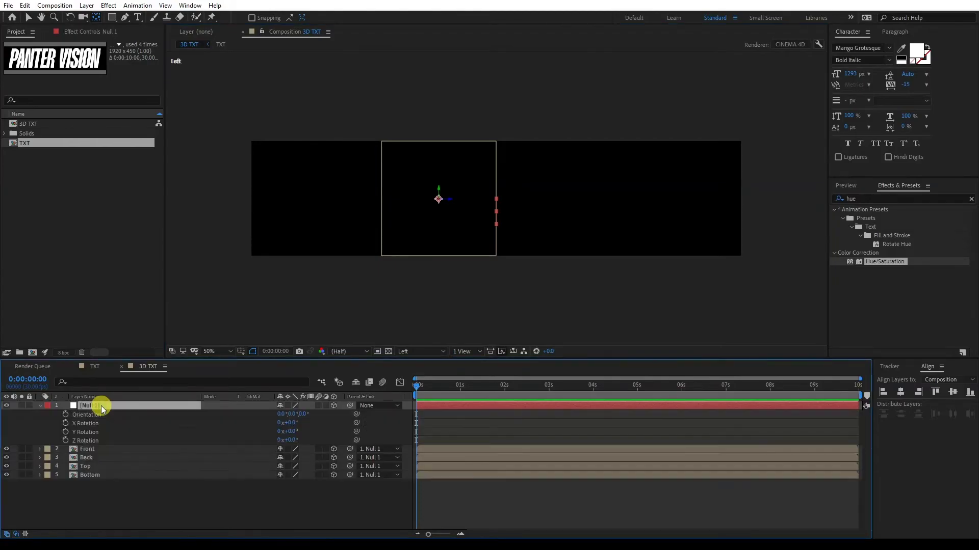
click(99, 423)
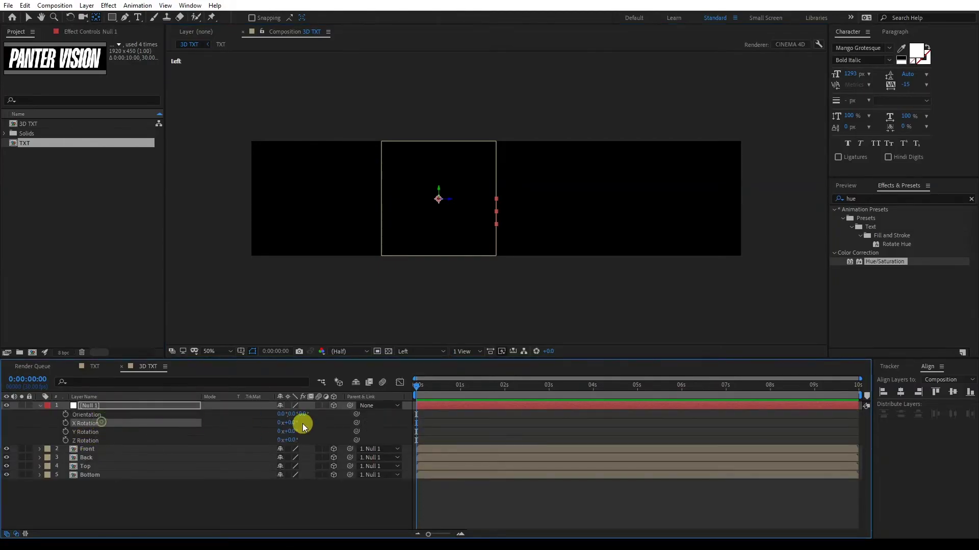
click(65, 423)
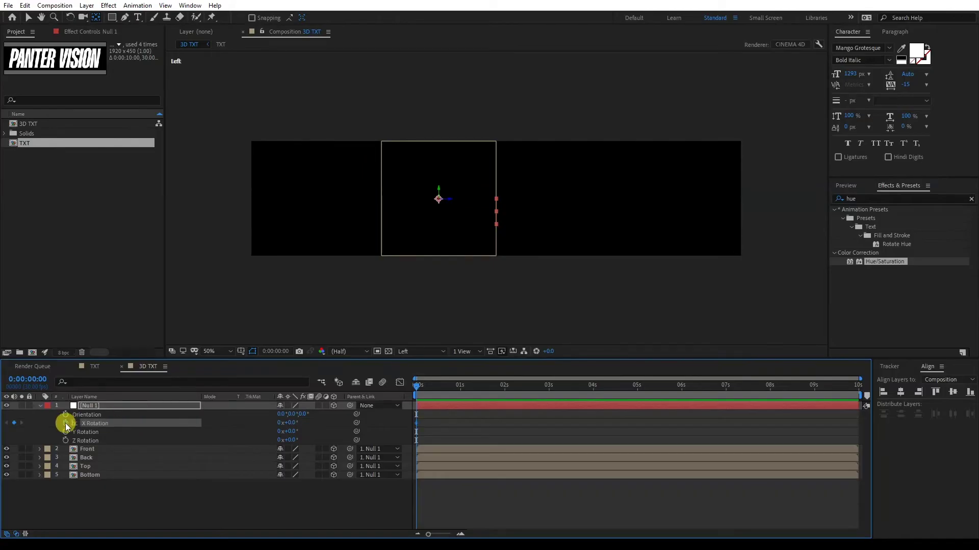
drag(417, 386, 875, 402)
click(279, 424)
text(3)
key(Return)
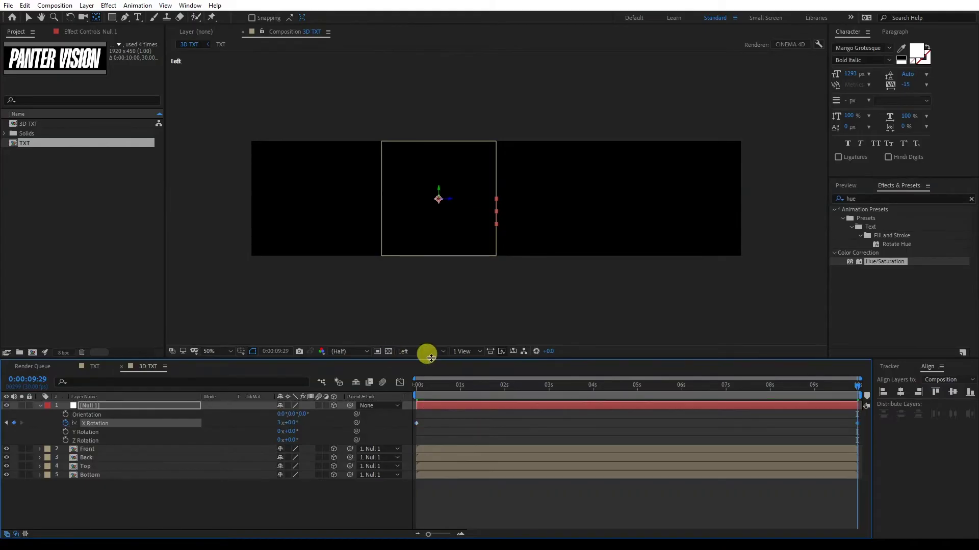
Switch the 3D view to Active Camera and scrub back to preview the spin.
click(406, 352)
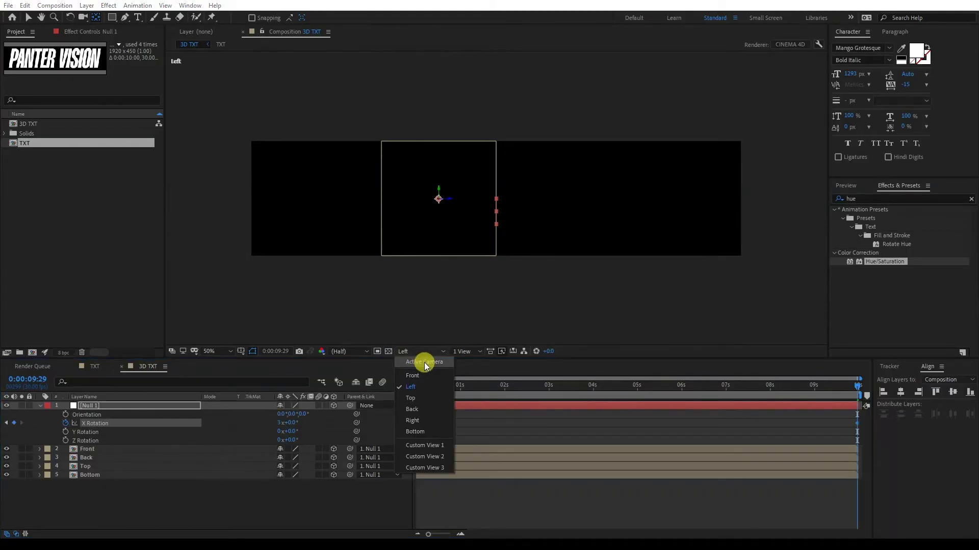
click(426, 362)
drag(857, 386, 521, 397)
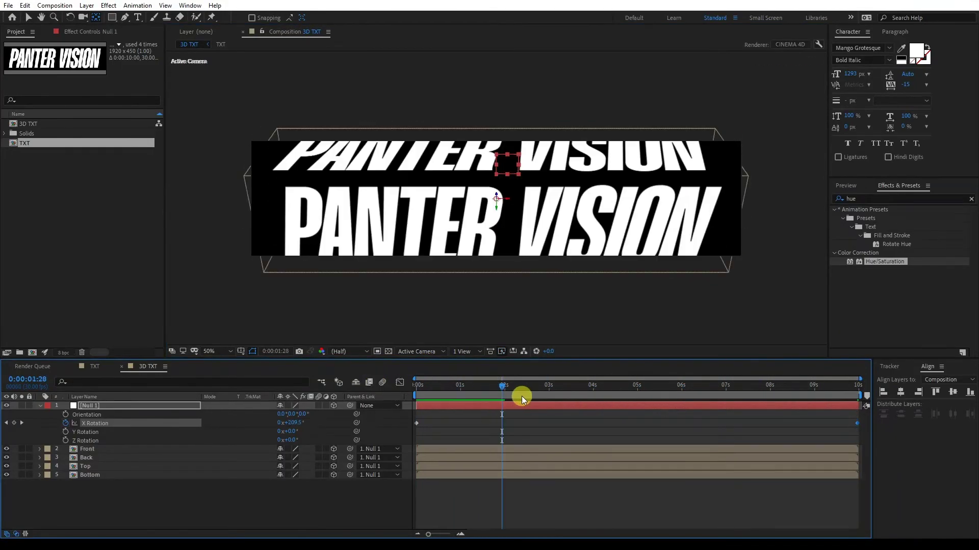
Raise the 3D TXT composition height from 450 to 709 px in Composition Settings.
click(54, 5)
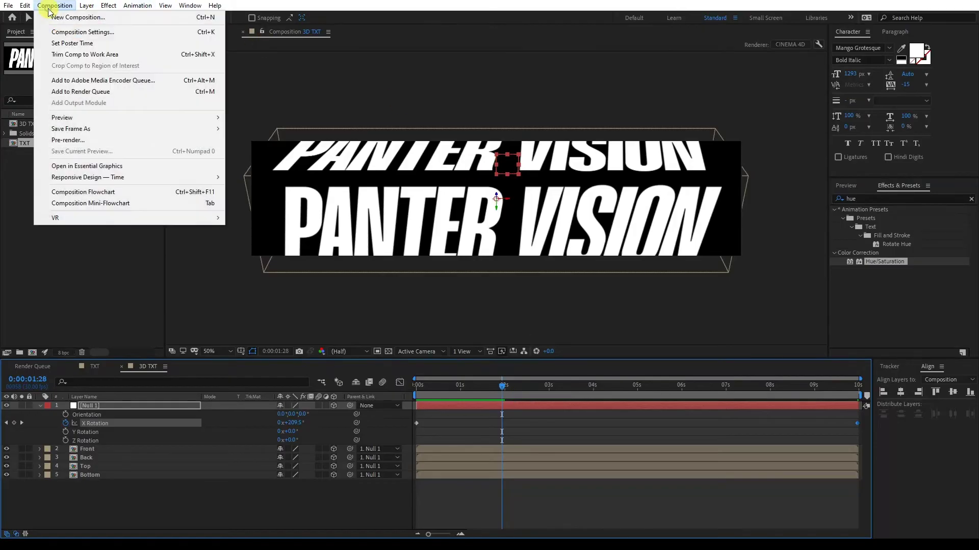
click(75, 34)
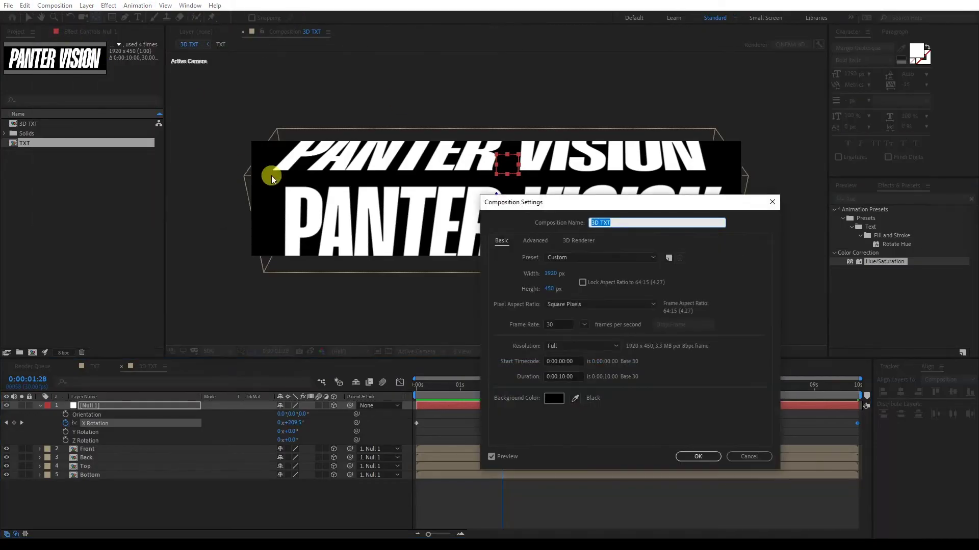
drag(556, 293, 574, 290)
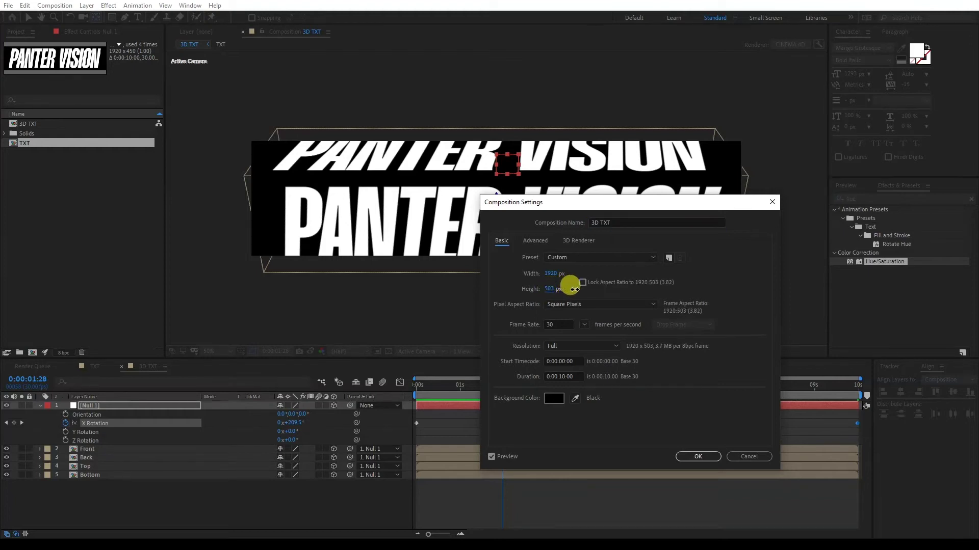
drag(574, 290, 612, 290)
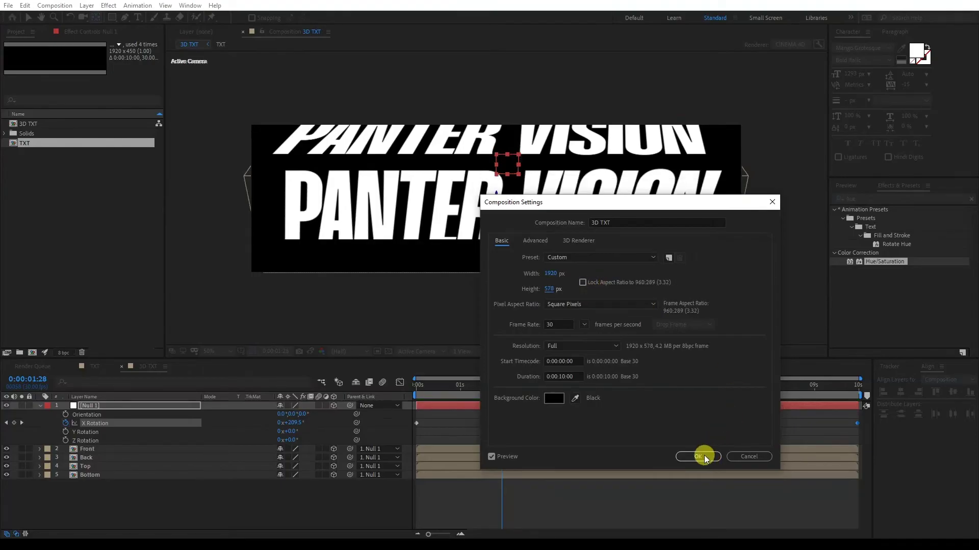
drag(549, 289, 572, 286)
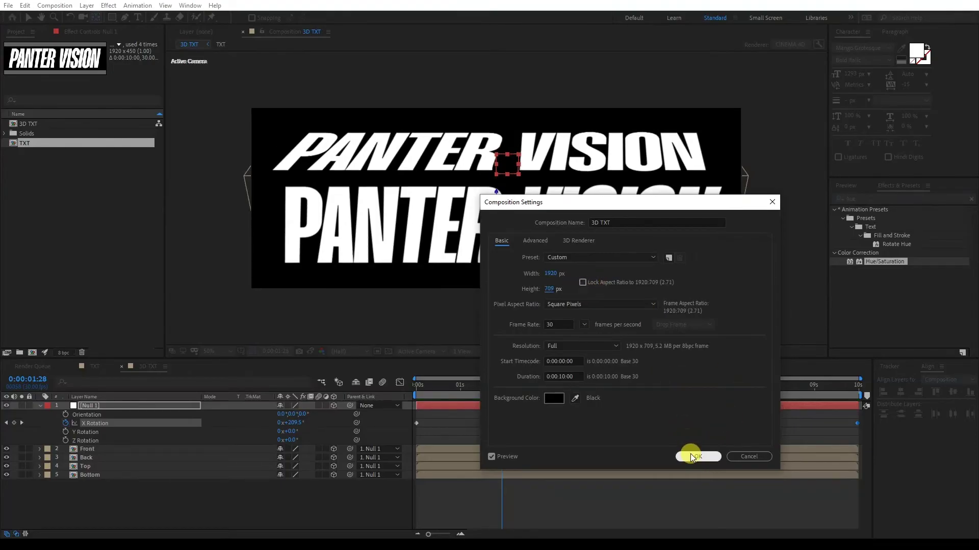
click(690, 453)
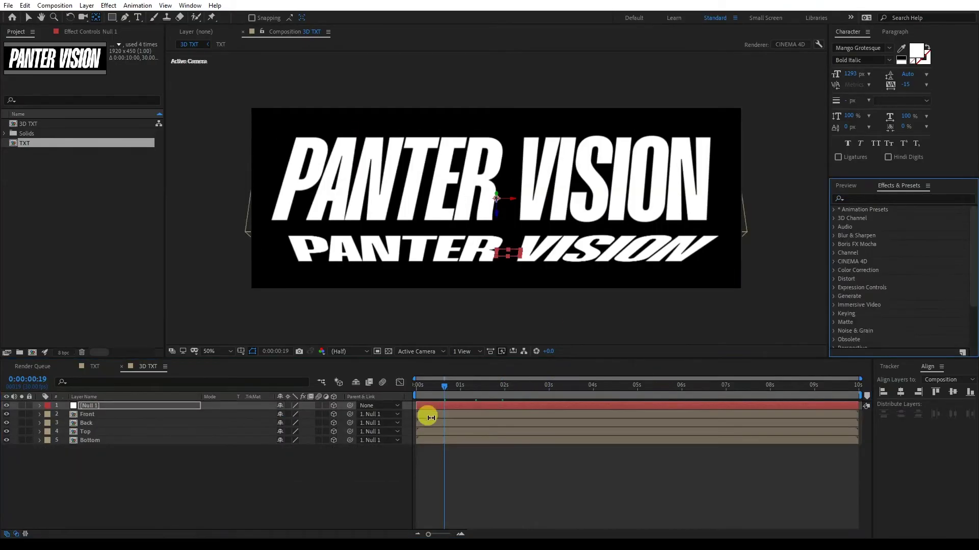
Search Effects & Presets for 'tint' and apply Tint to the Front and Back layers.
mouse_move(447, 388)
mouse_down()
mouse_move(491, 389)
mouse_move(429, 393)
mouse_move(464, 397)
mouse_move(449, 399)
mouse_up()
click(891, 199)
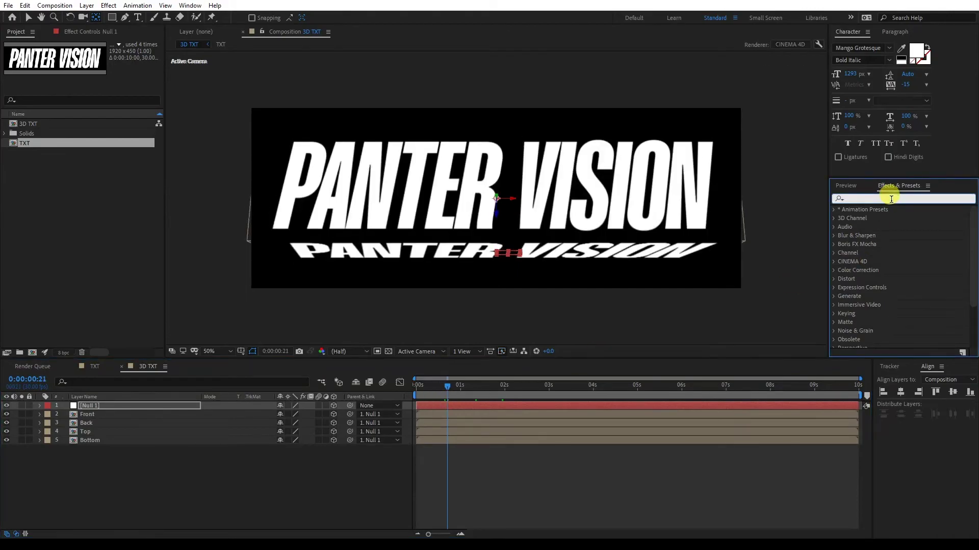
text(tint)
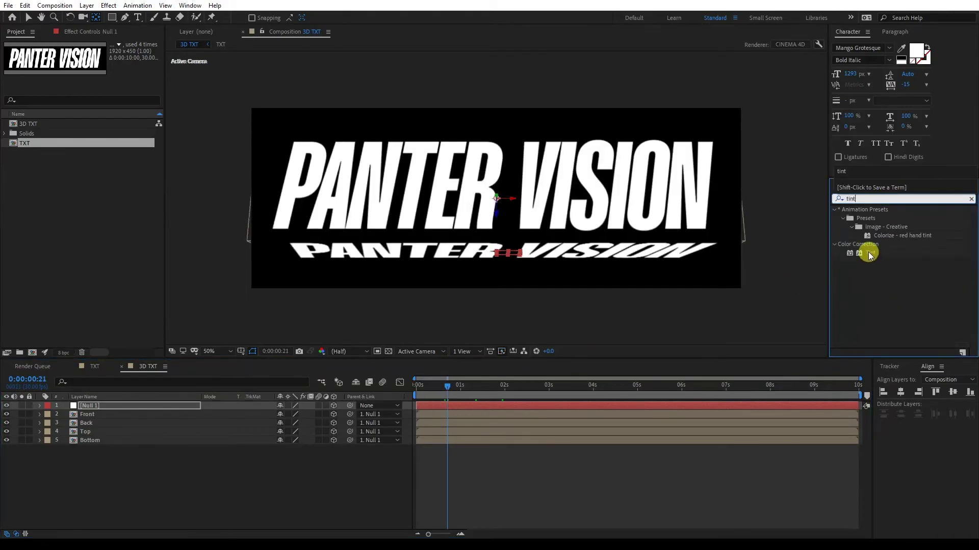
click(866, 255)
drag(866, 258, 112, 415)
drag(874, 254, 113, 421)
Swap the Tint colours on both Front and Back, then scrub to check the faces.
click(96, 414)
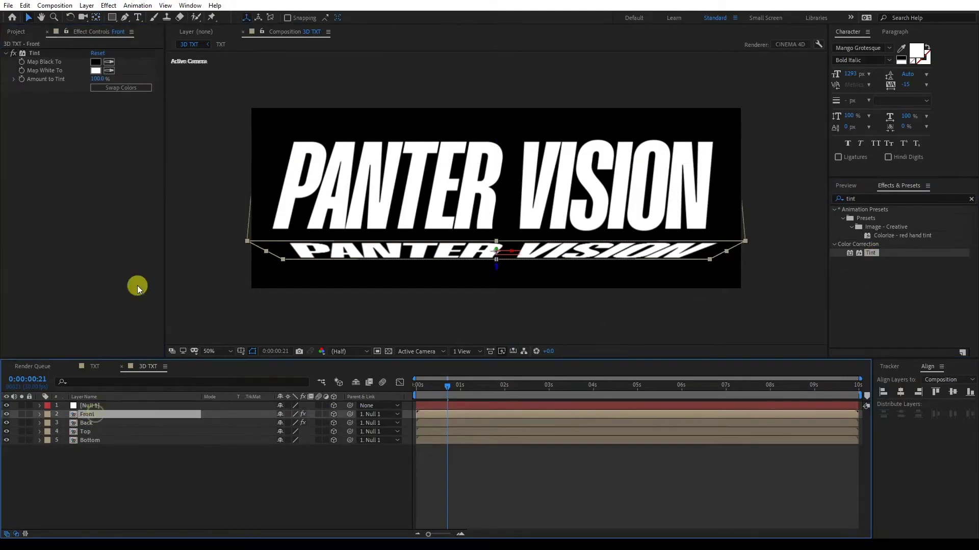
click(115, 87)
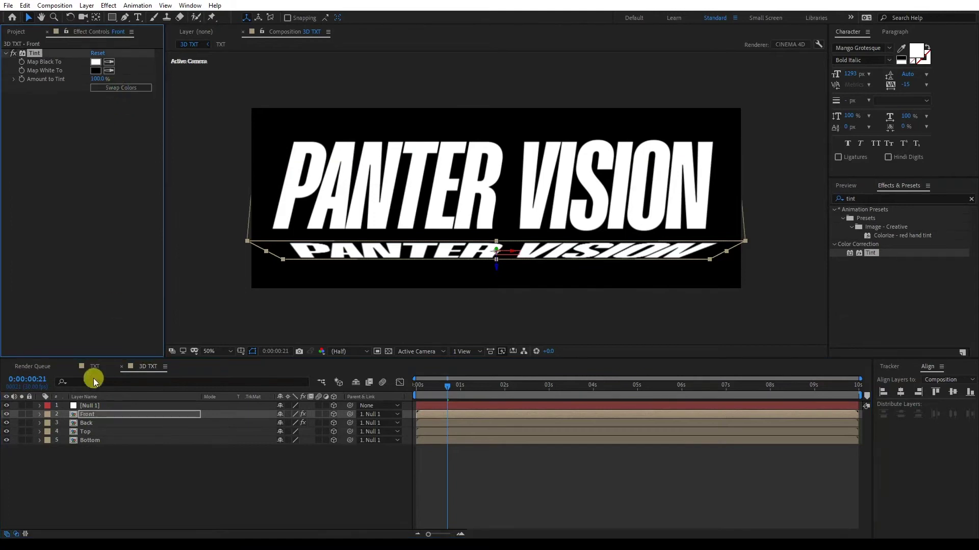
click(92, 423)
click(115, 88)
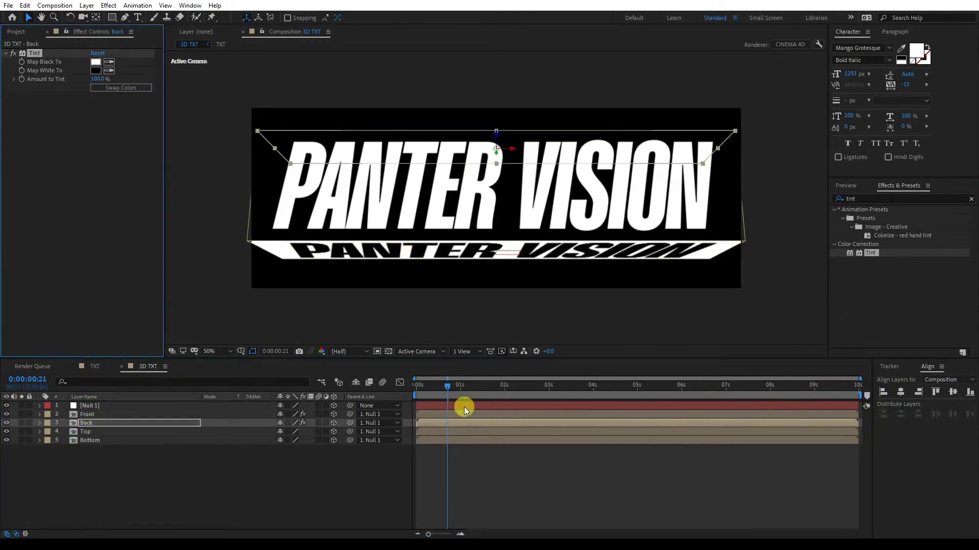
drag(445, 389, 537, 385)
Add a new Camera 1 layer and move it to the top of the layer stack.
right_click(176, 479)
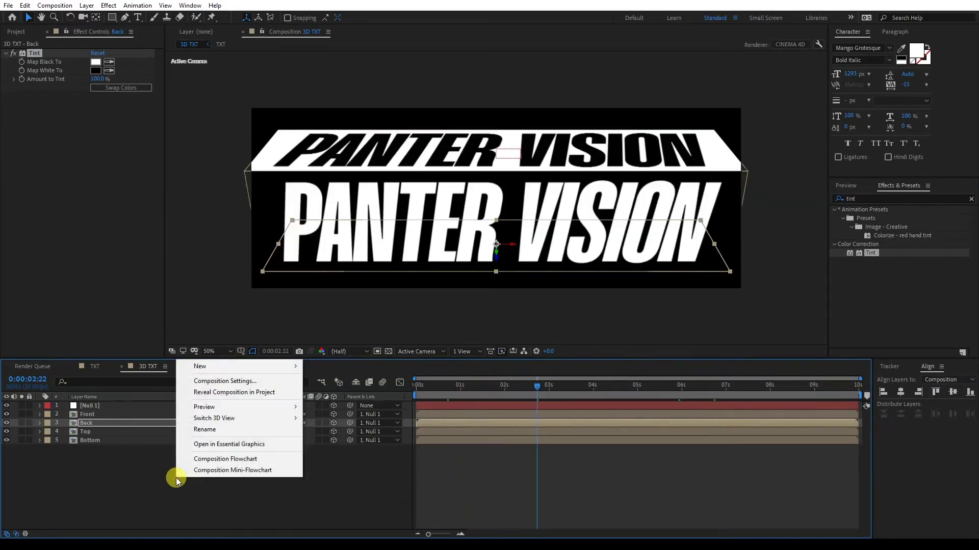
mouse_move(240, 366)
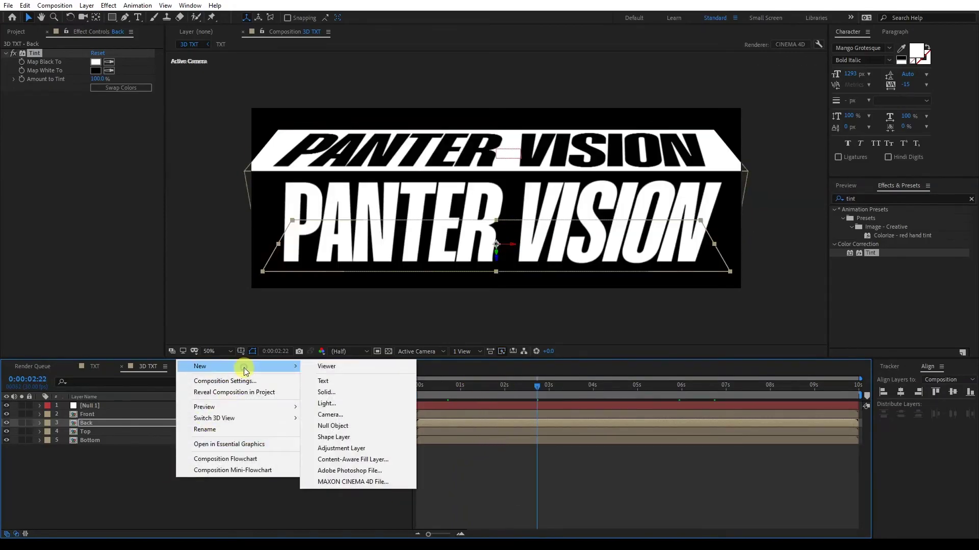
click(341, 415)
click(764, 467)
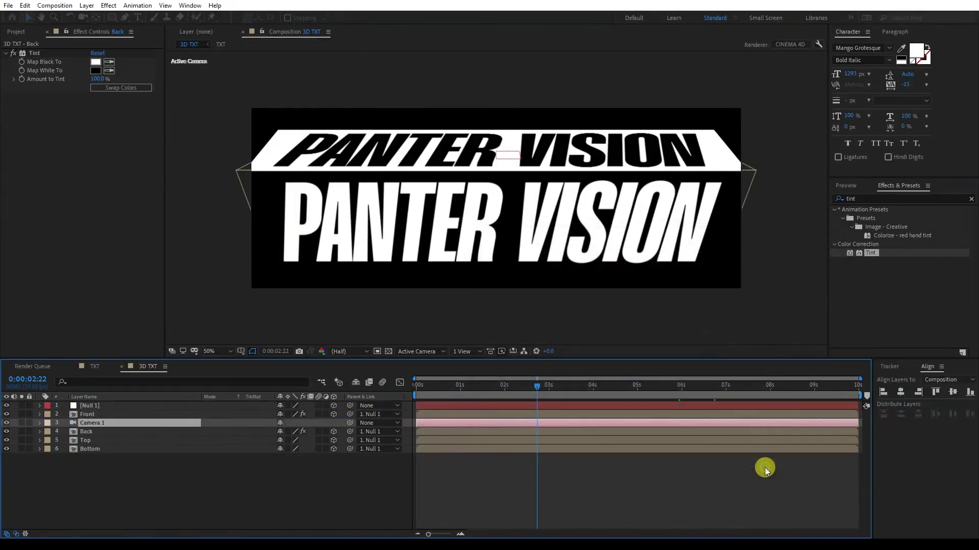
drag(108, 421, 106, 403)
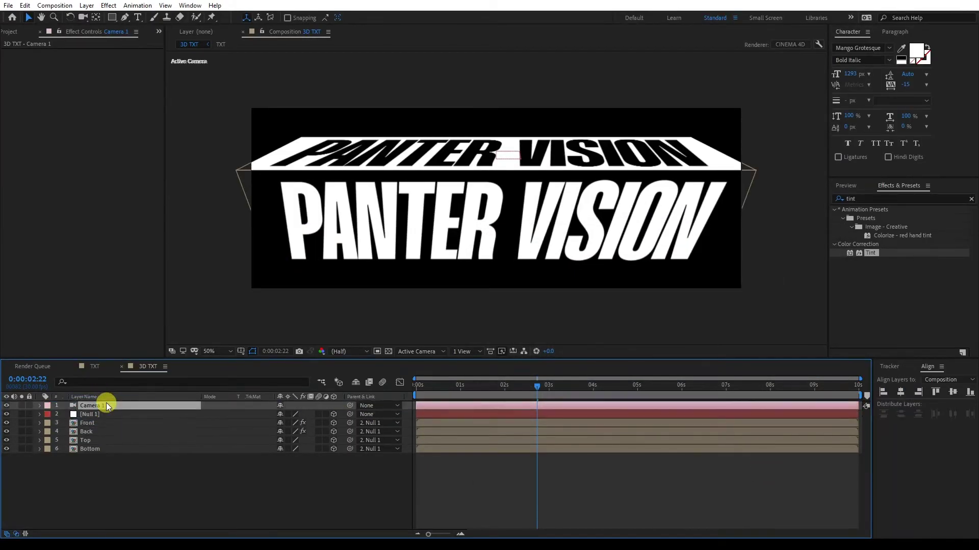
Set Camera 1's Transform Position Z to 10000.
click(40, 406)
click(48, 415)
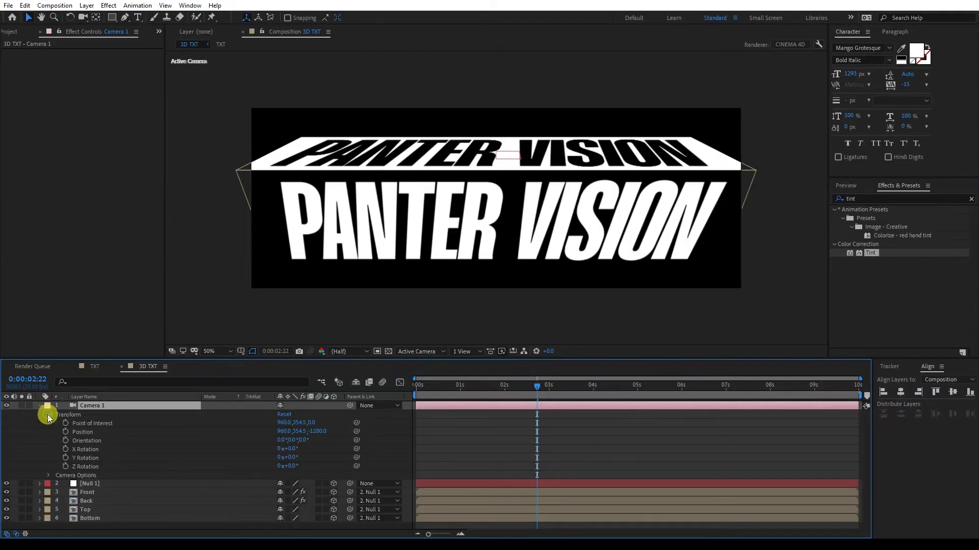
click(85, 432)
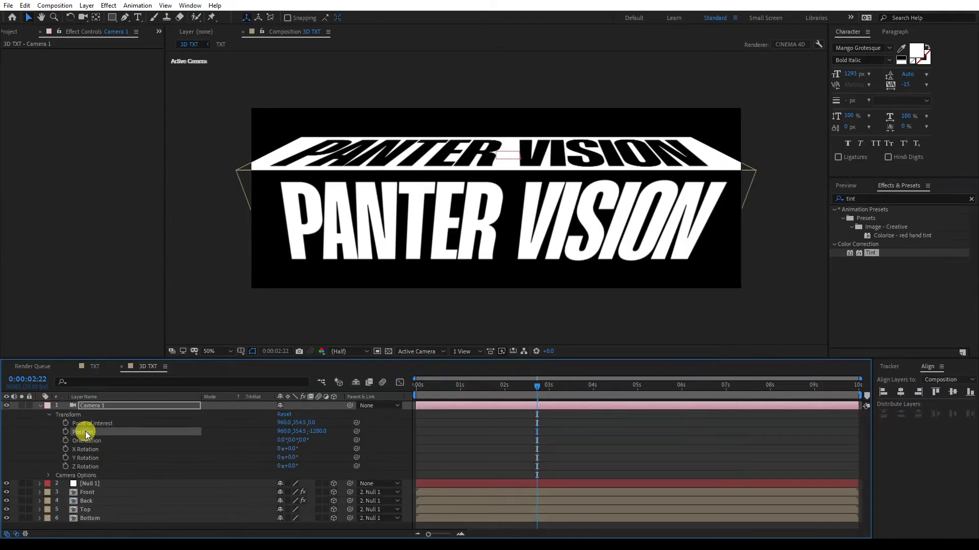
click(319, 432)
text(10000)
key(Return)
click(320, 432)
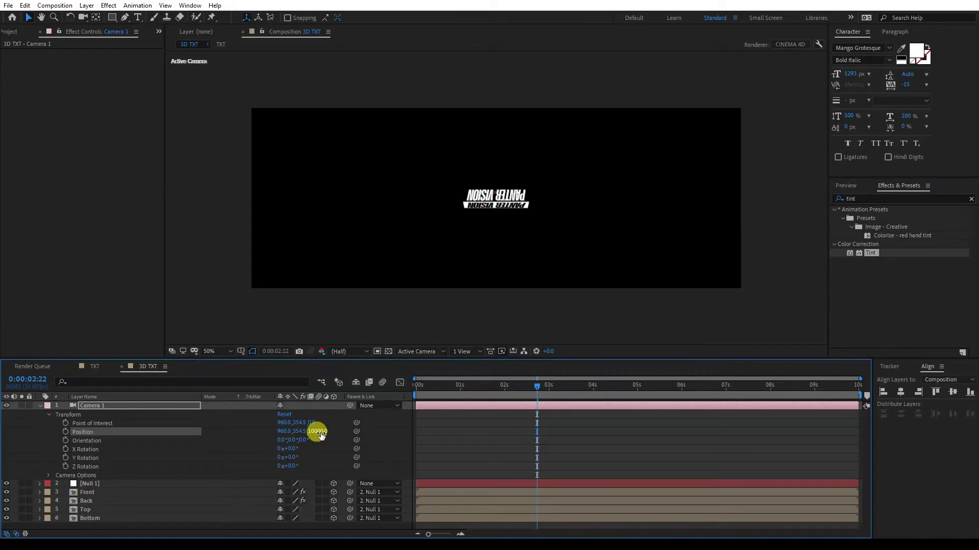
click(39, 489)
click(49, 477)
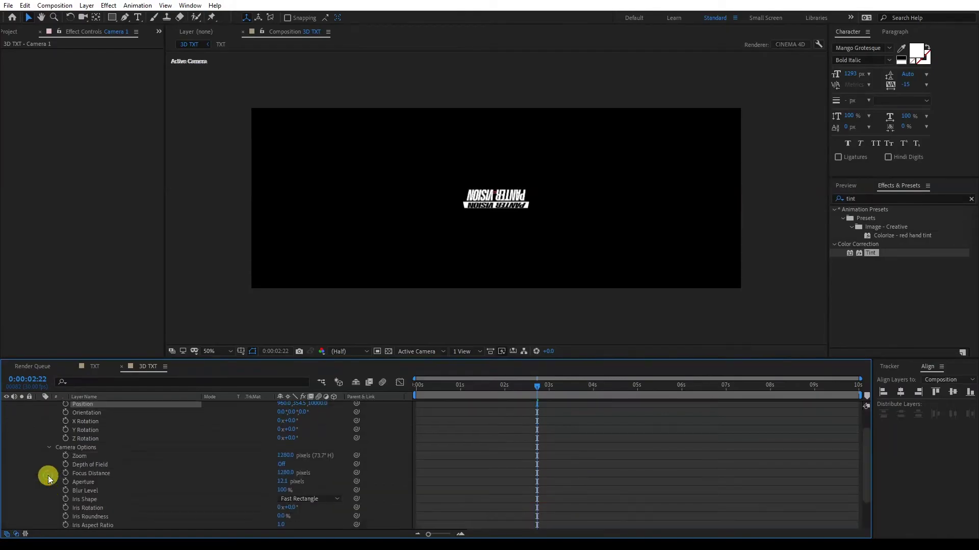
Set Camera 1's Zoom to 10200 and check the zoomed view.
click(84, 454)
click(284, 456)
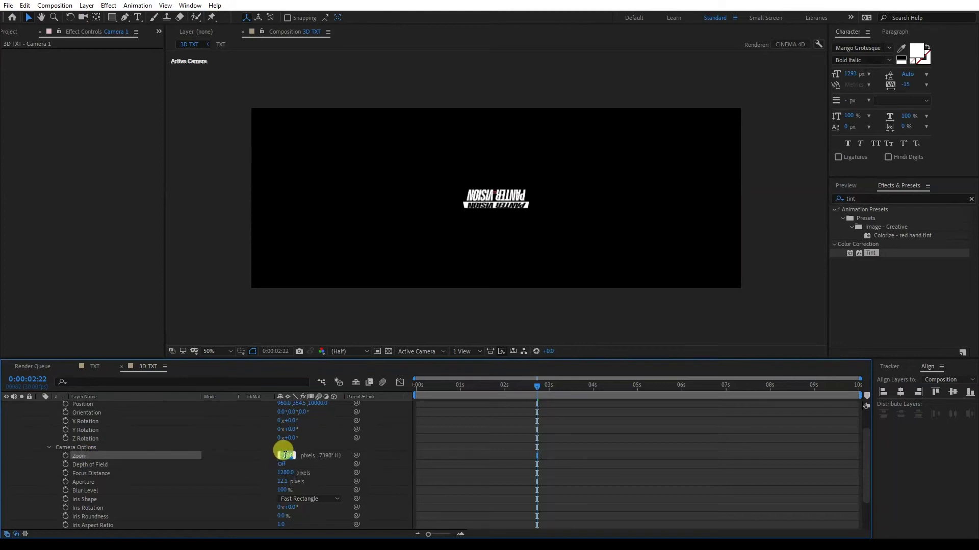
text(10200)
mouse_move(503, 389)
mouse_down()
mouse_move(493, 390)
mouse_move(503, 387)
mouse_up()
scroll(265, 472, up, 1)
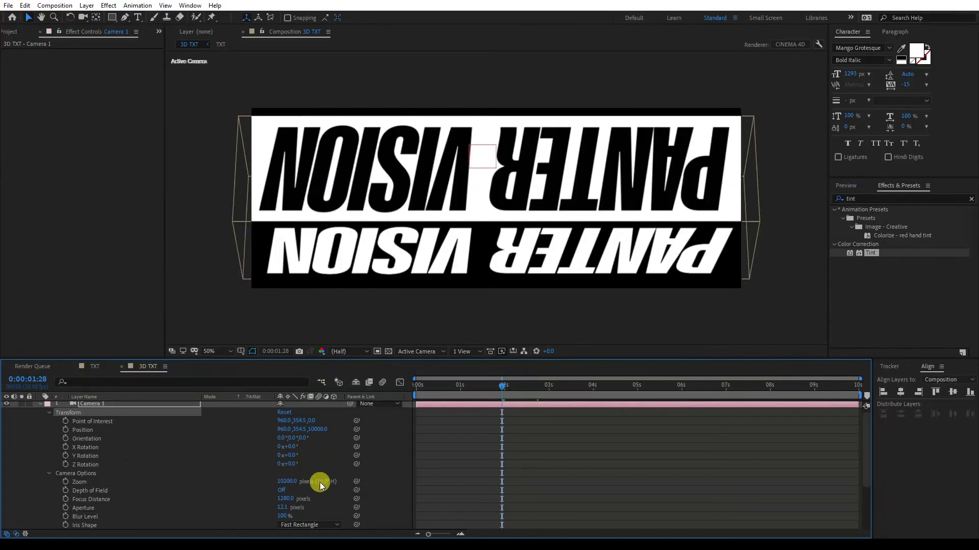
Rotate Camera 1 to 180° on Z, preview the animation, and collapse the camera layer.
click(84, 465)
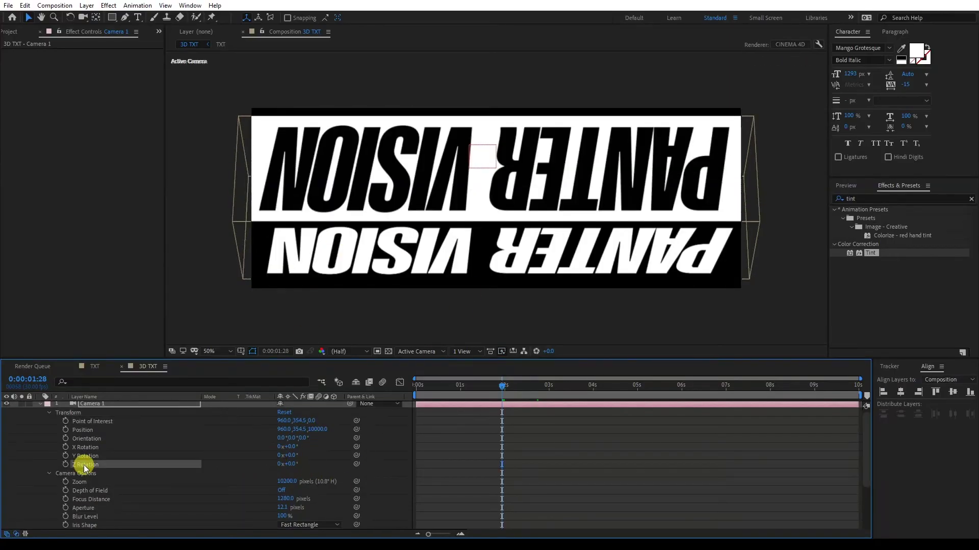
mouse_move(286, 464)
mouse_down()
mouse_move(389, 457)
mouse_move(286, 463)
mouse_up()
click(293, 464)
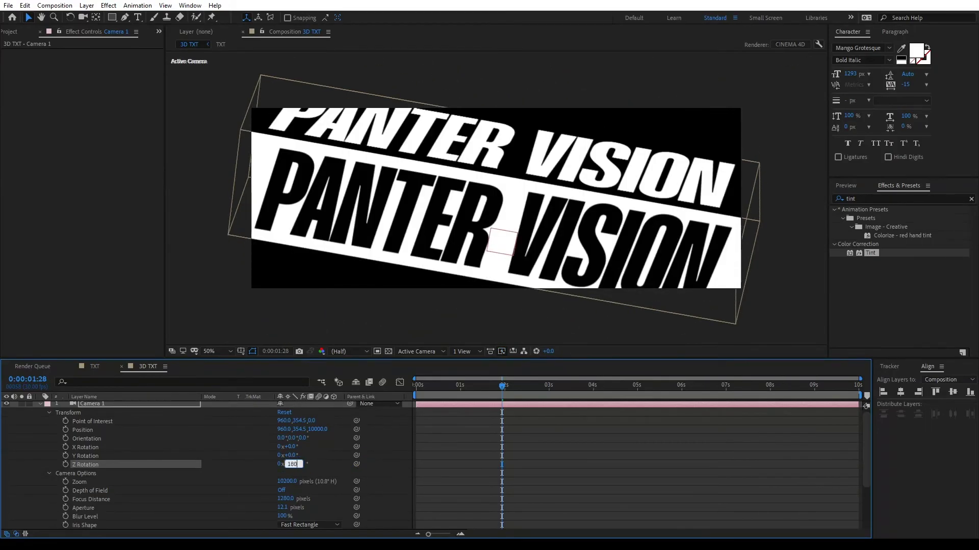
click(286, 461)
click(431, 378)
key(space)
click(51, 421)
click(41, 408)
click(15, 32)
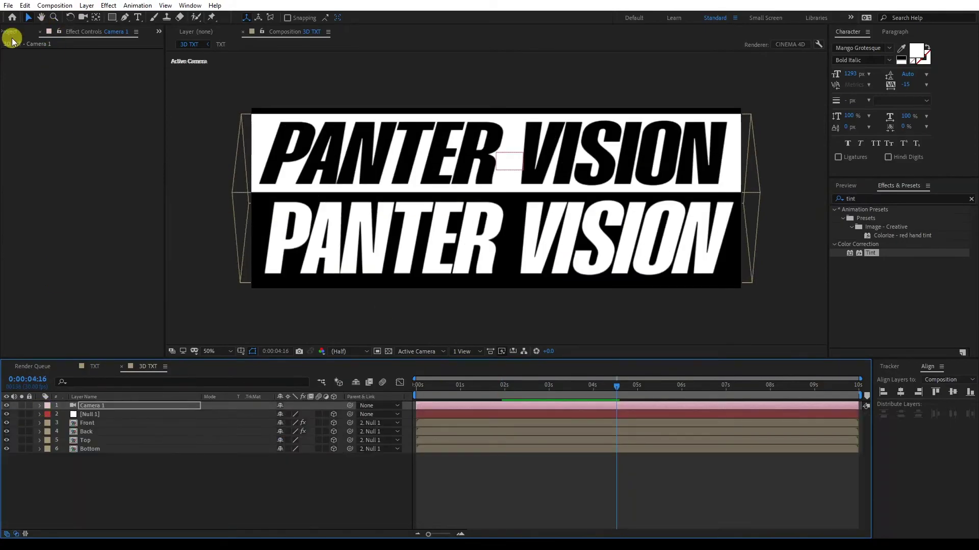
Create a new 1920 × 1080 composition named 'TXT Twist'.
right_click(29, 171)
click(71, 178)
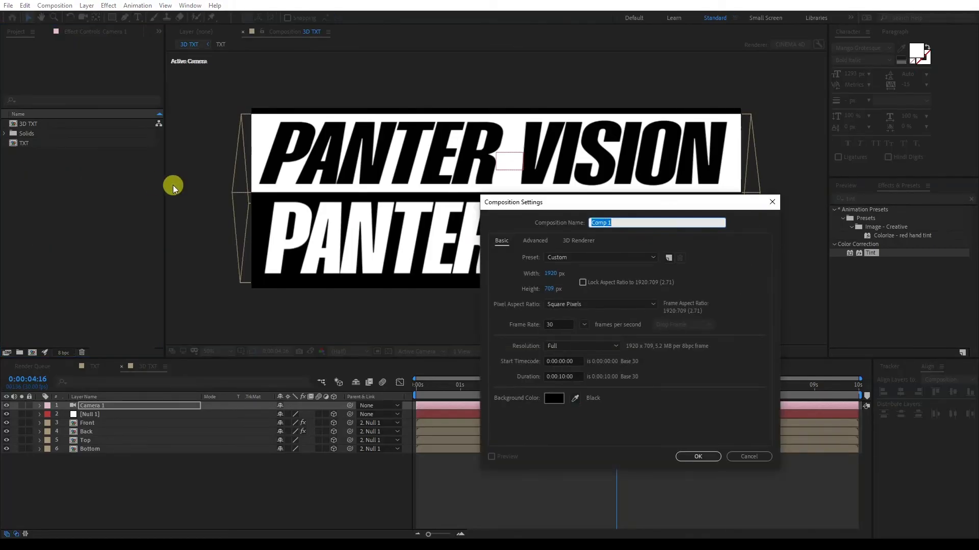
text(TXT Twist)
click(547, 289)
text(1080)
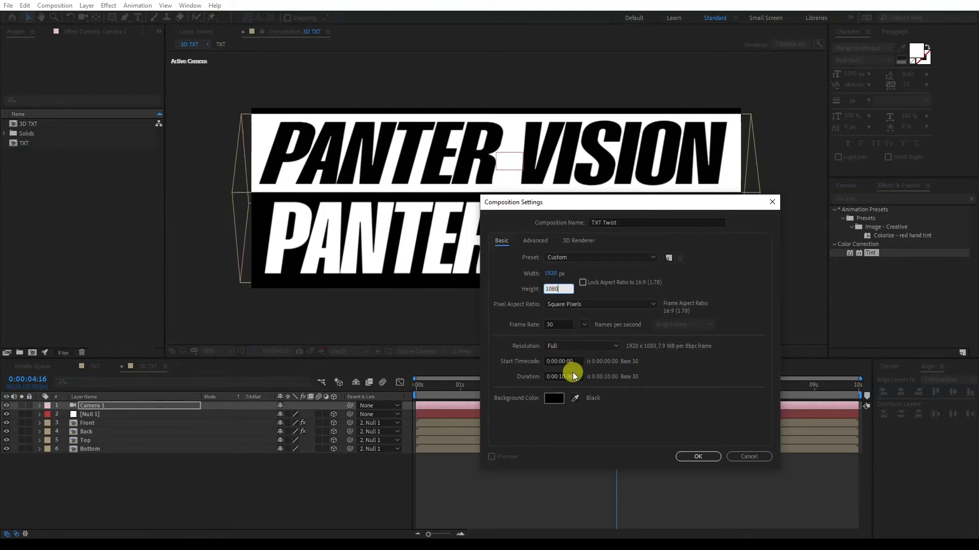
click(701, 457)
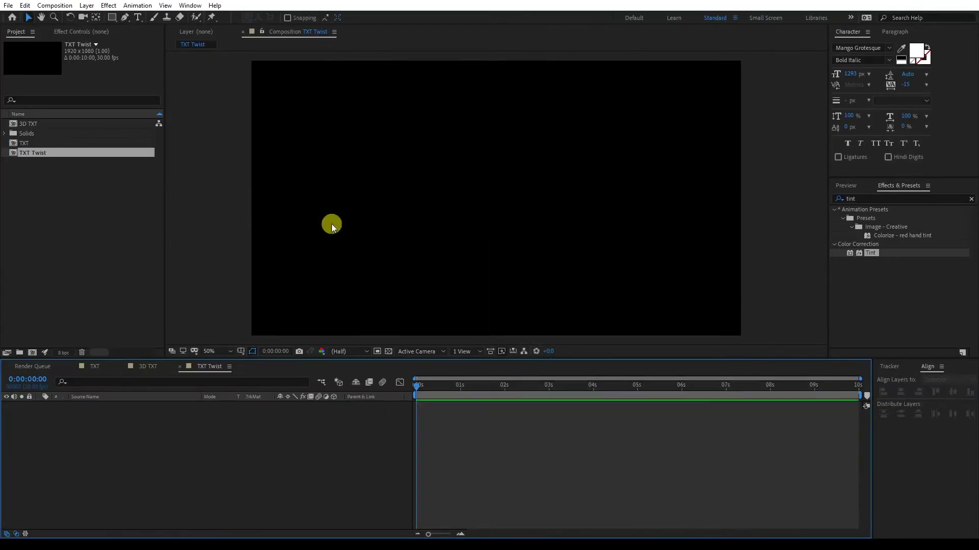
Place 3D TXT into TXT Twist and add a black solid named 'Displacement' above it.
drag(26, 123, 190, 438)
right_click(191, 439)
mouse_move(257, 332)
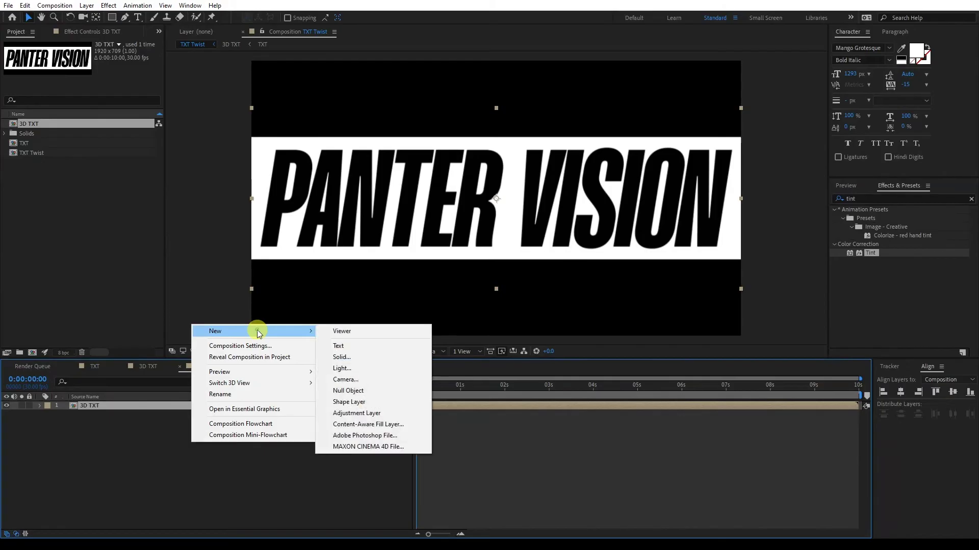
click(352, 356)
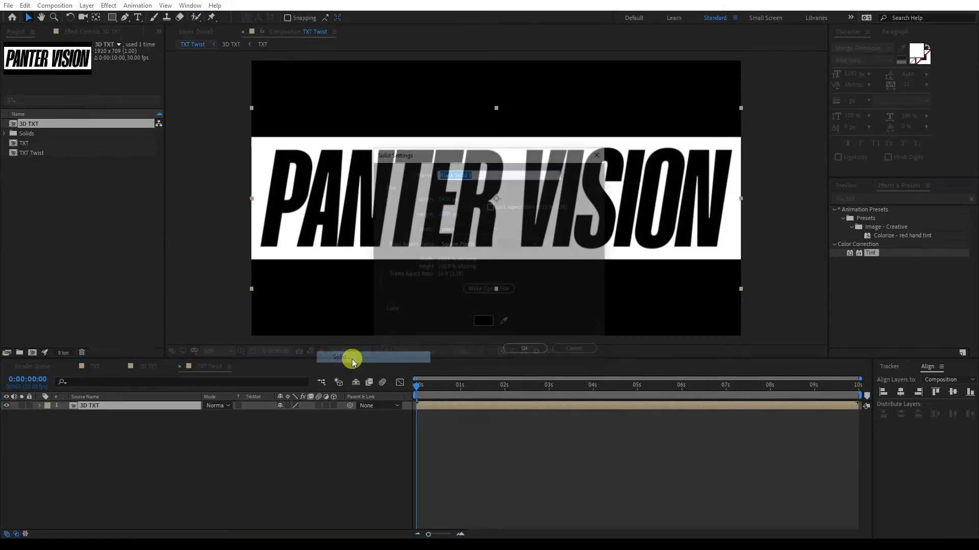
text(D)
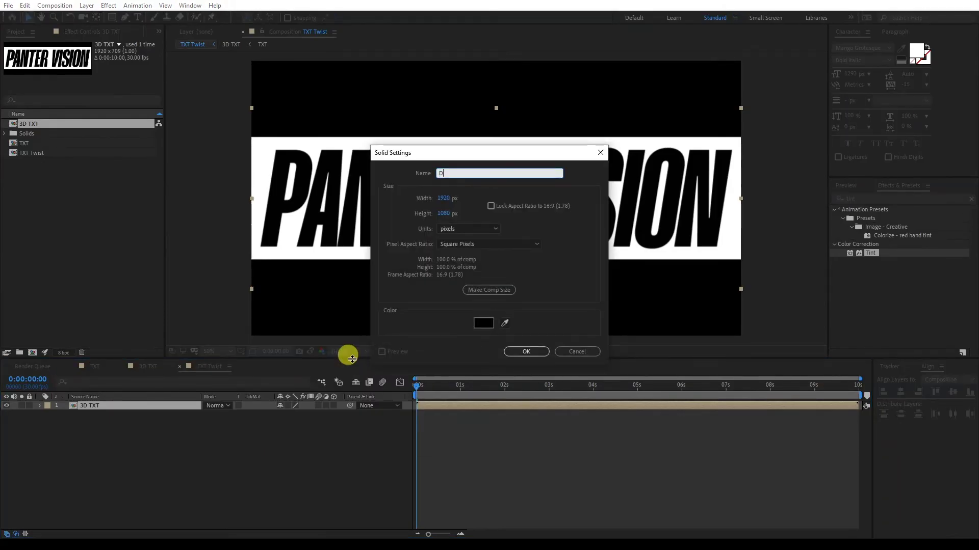
text(isplacement)
click(525, 353)
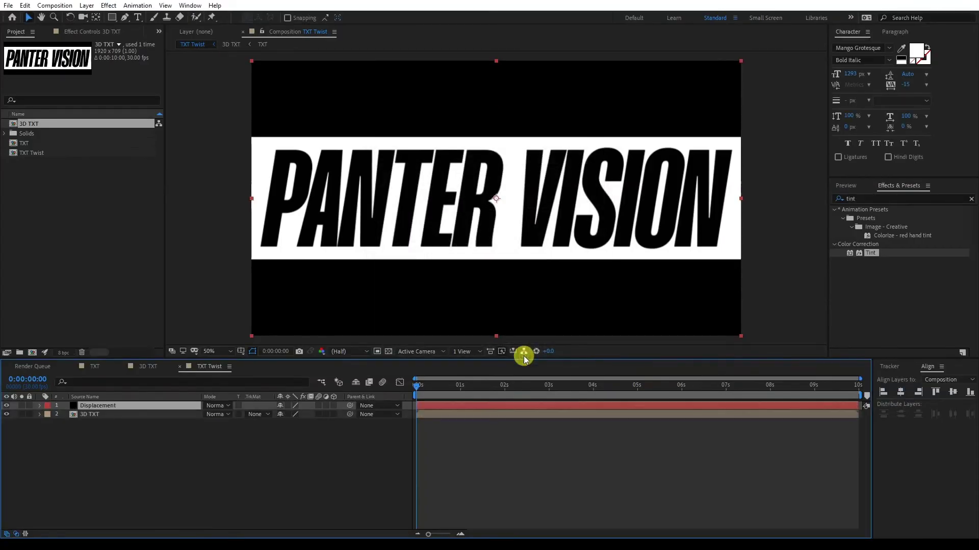
click(969, 198)
Apply Gradient Ramp to the Displacement layer and set both ramp points' Y to 540.
click(882, 199)
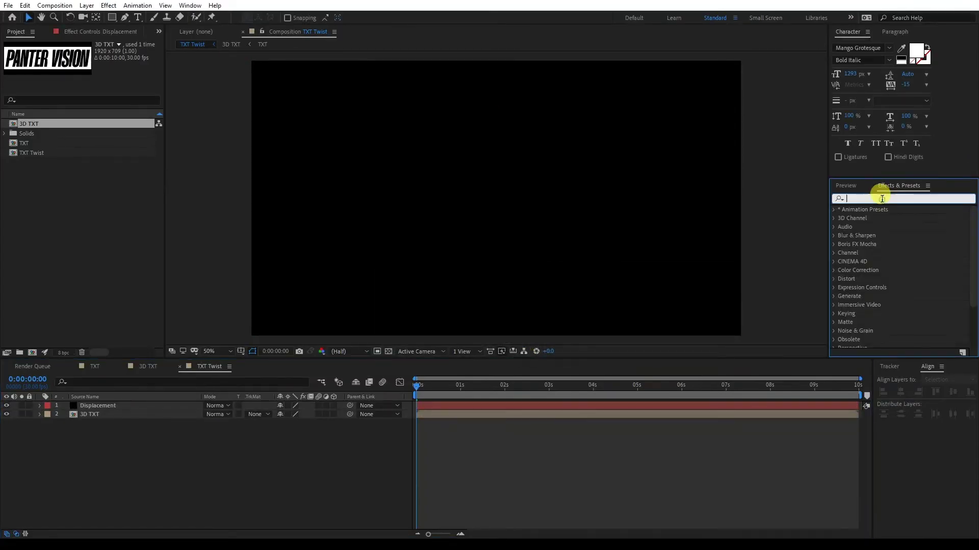
text(gradinet r)
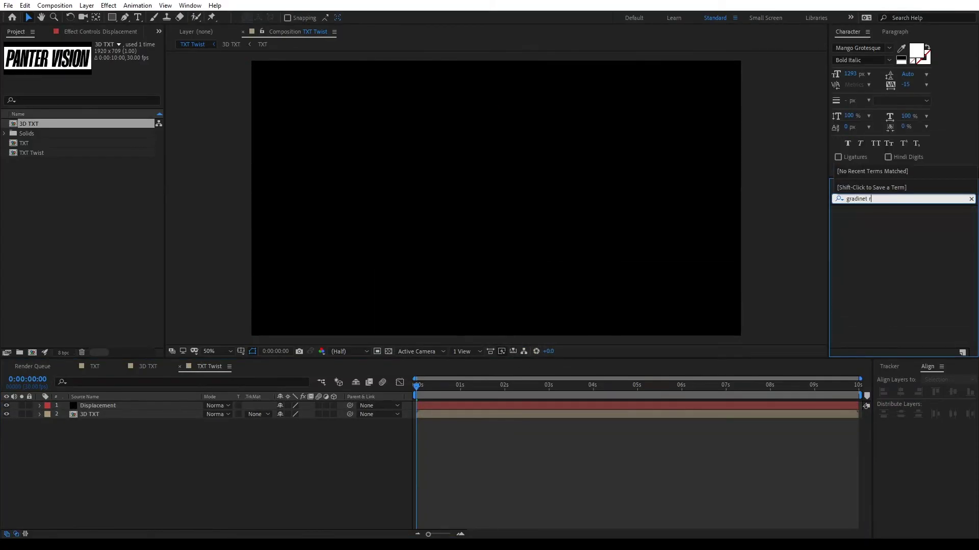
key(BackSpace)
key(BackSpace)
key(BackSpace)
key(BackSpace)
key(BackSpace)
text(ent)
drag(888, 222, 96, 427)
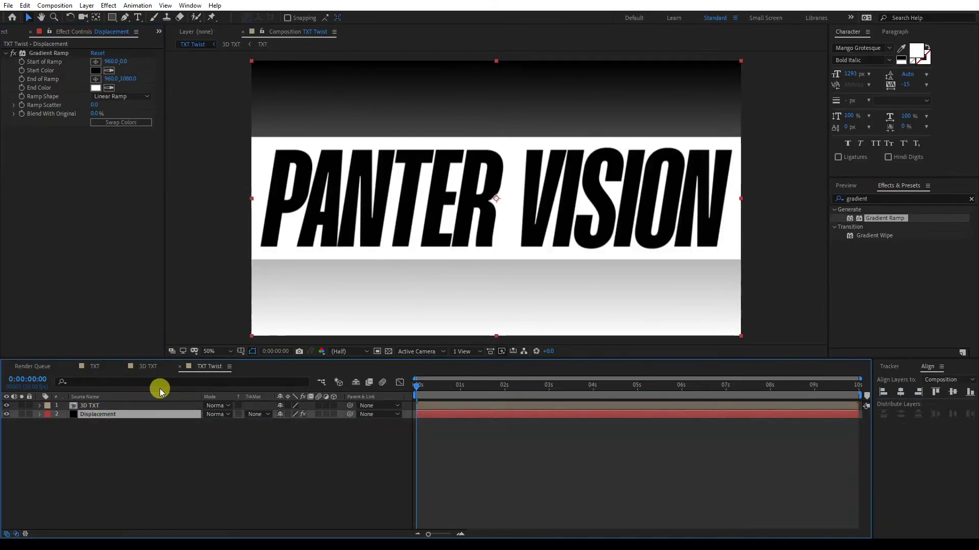
click(129, 79)
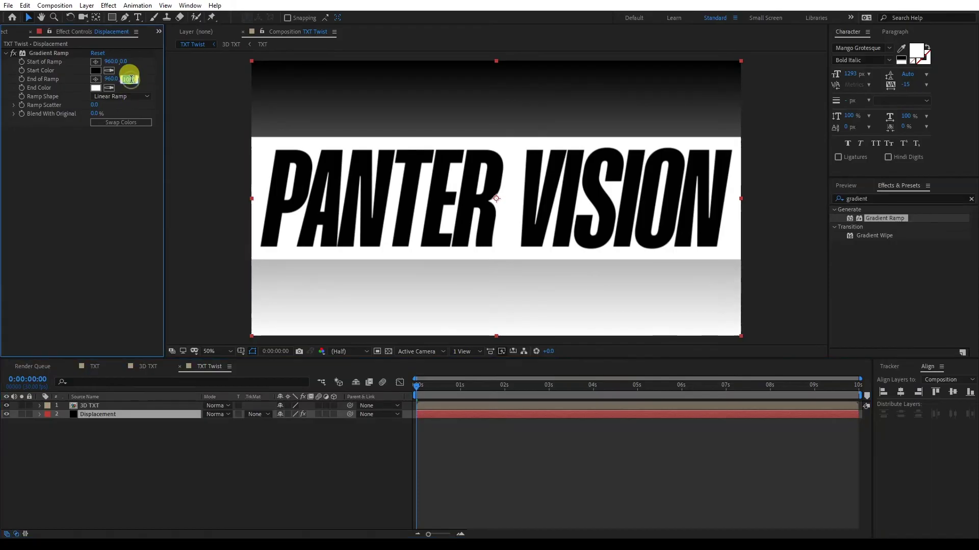
text(540.)
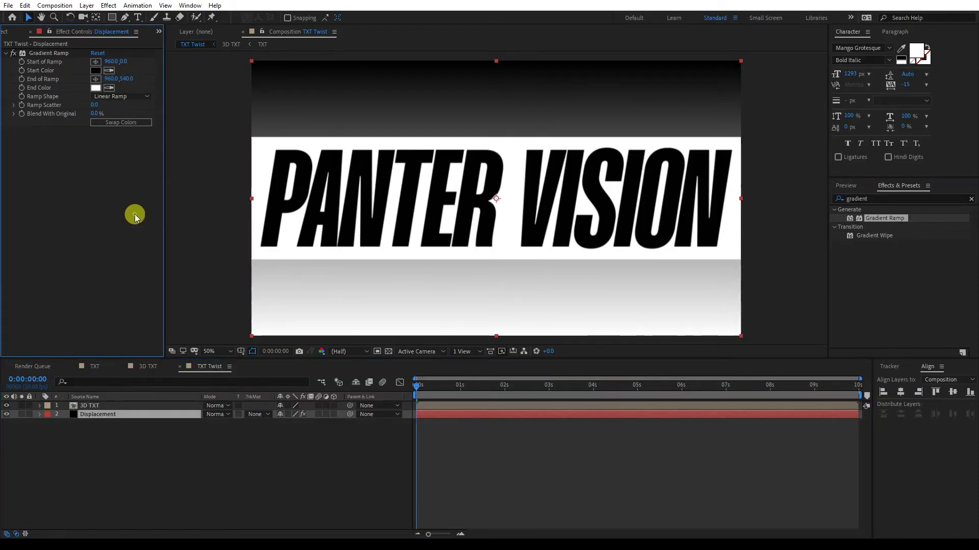
key(Return)
click(124, 61)
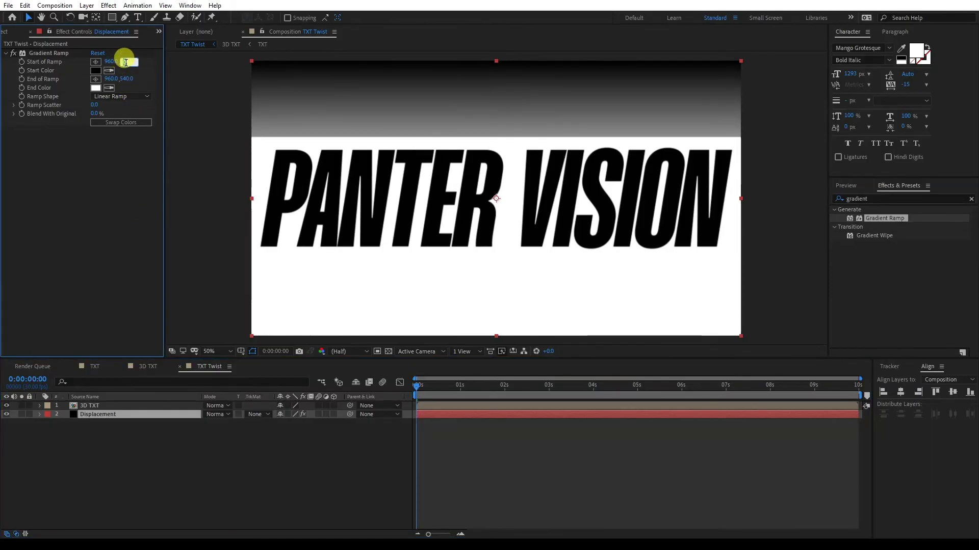
text(540)
key(Return)
Move Start of Ramp to X 2000 and End of Ramp to X 0.
mouse_move(109, 62)
mouse_down()
mouse_move(232, 54)
mouse_move(194, 57)
mouse_move(649, 69)
mouse_up()
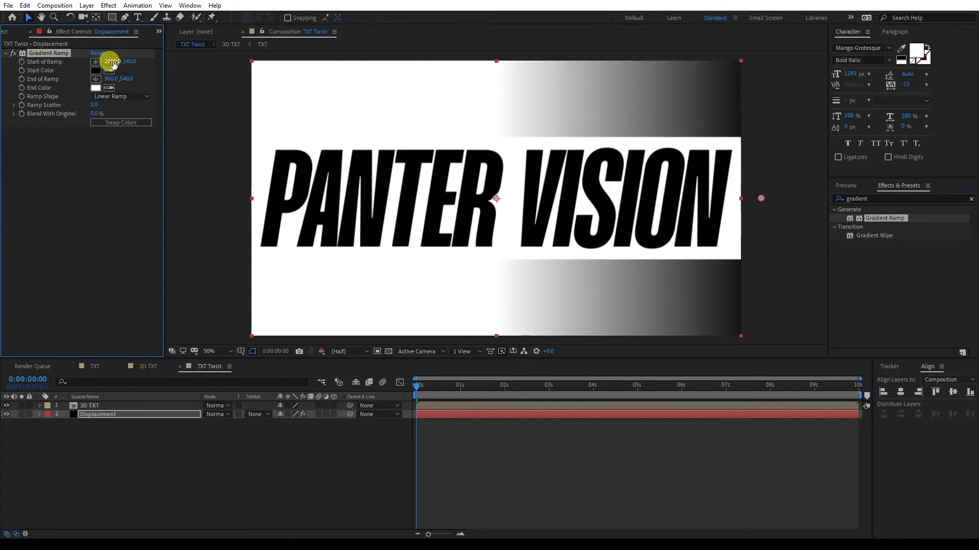
drag(111, 79, 109, 78)
click(113, 79)
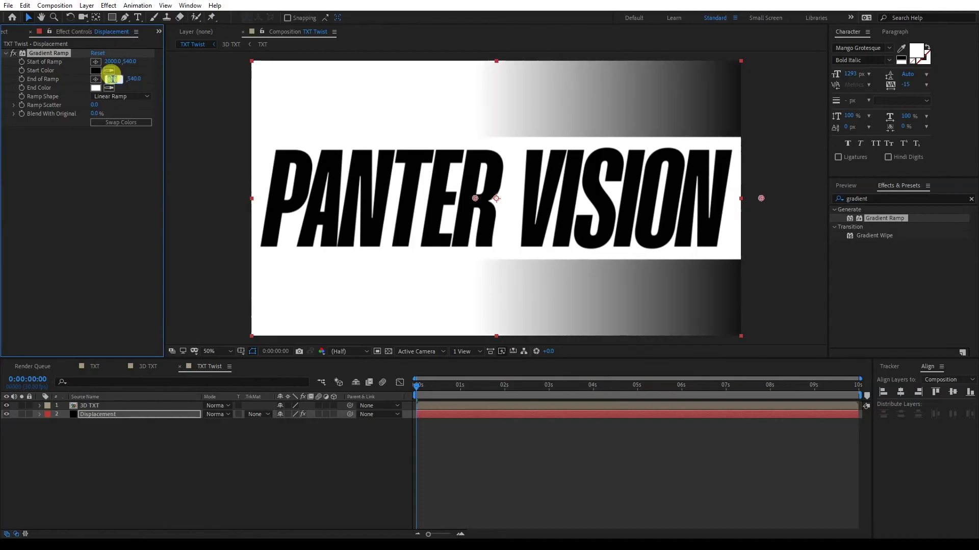
text(0)
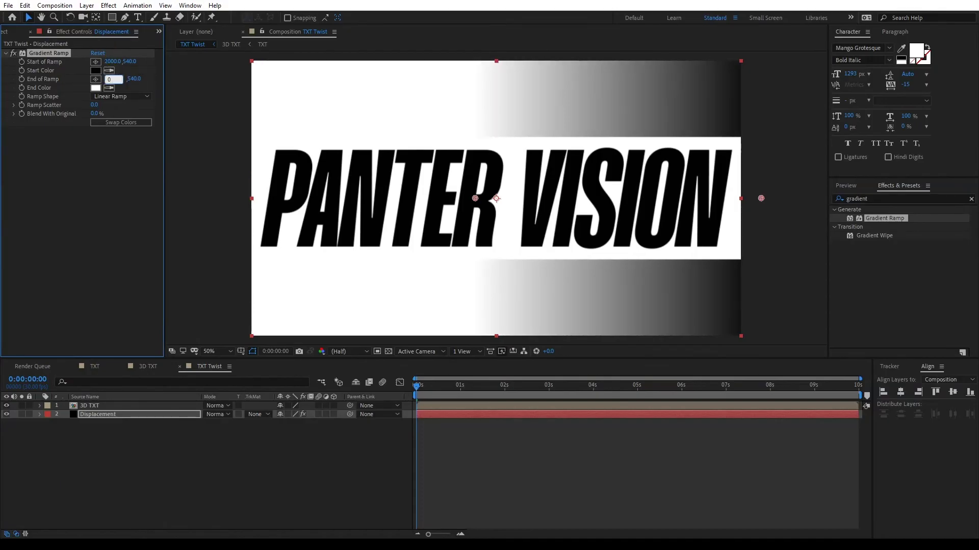
key(Return)
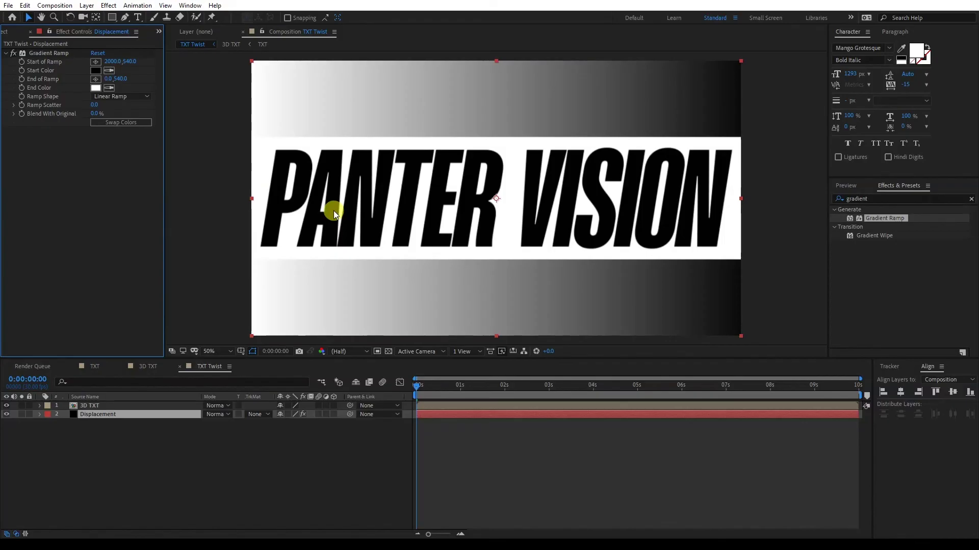
click(874, 198)
click(971, 199)
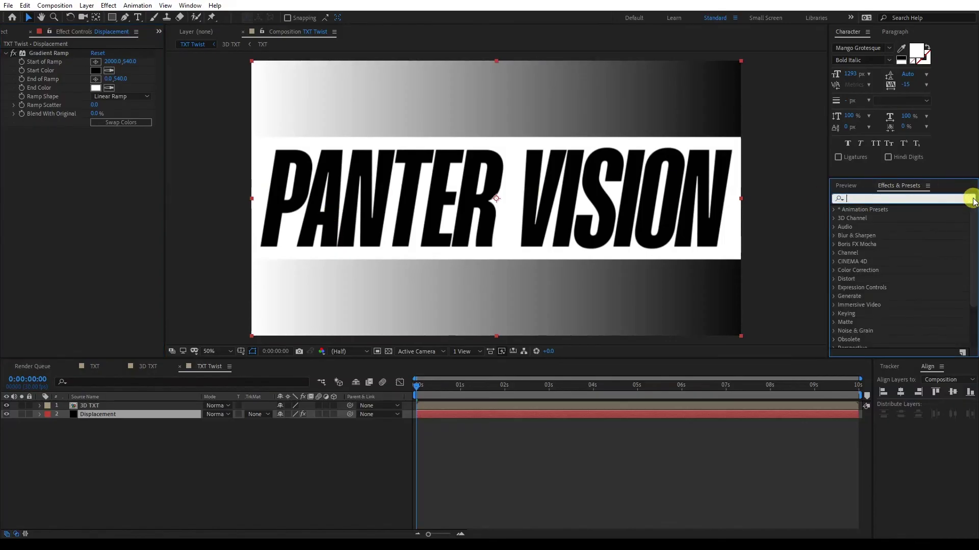
Apply Time Displacement to 3D TXT, driven by the Displacement layer's Effects & Masks.
text(time displacement)
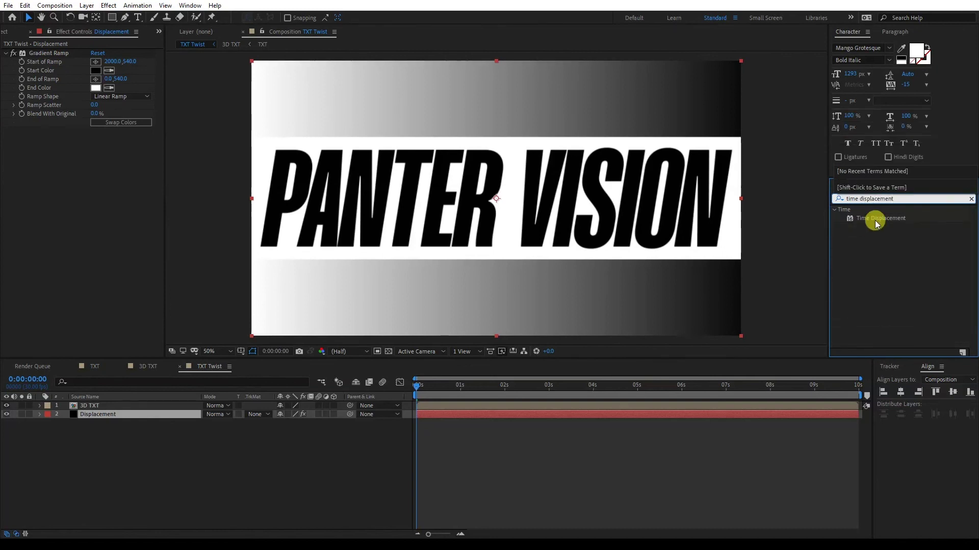
drag(875, 220, 110, 405)
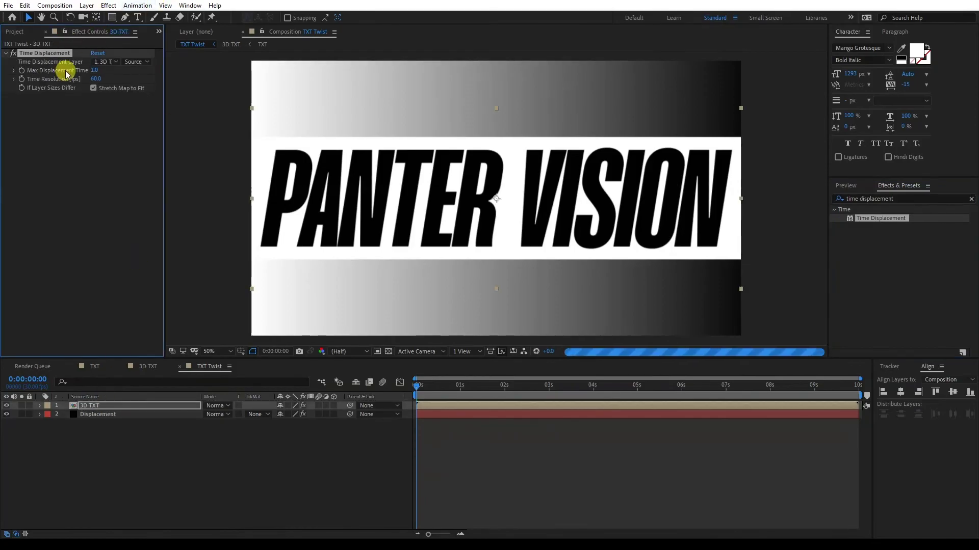
click(102, 62)
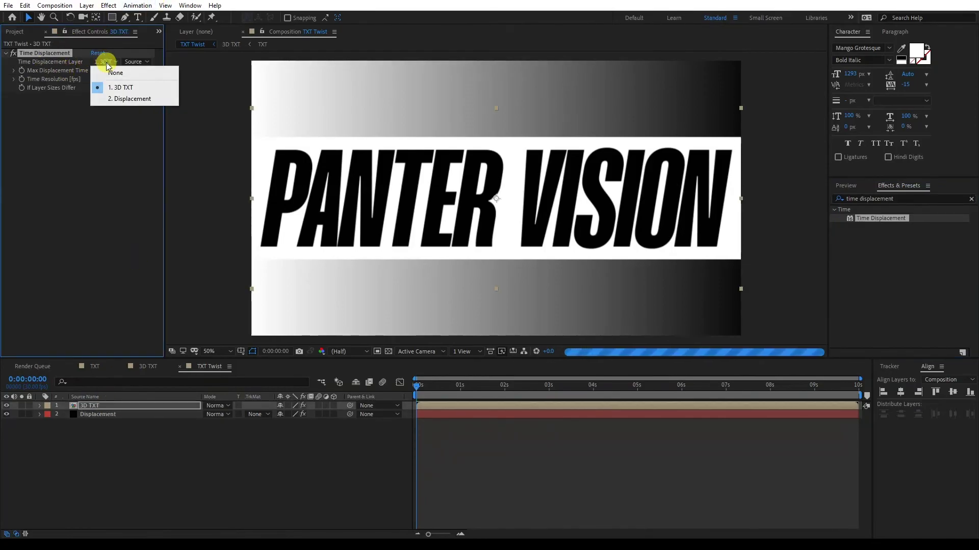
click(142, 99)
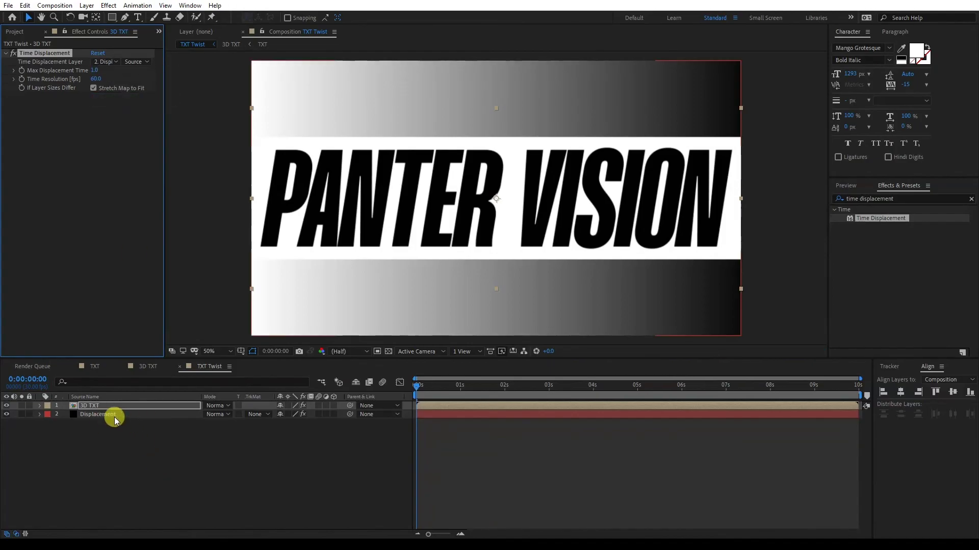
click(138, 62)
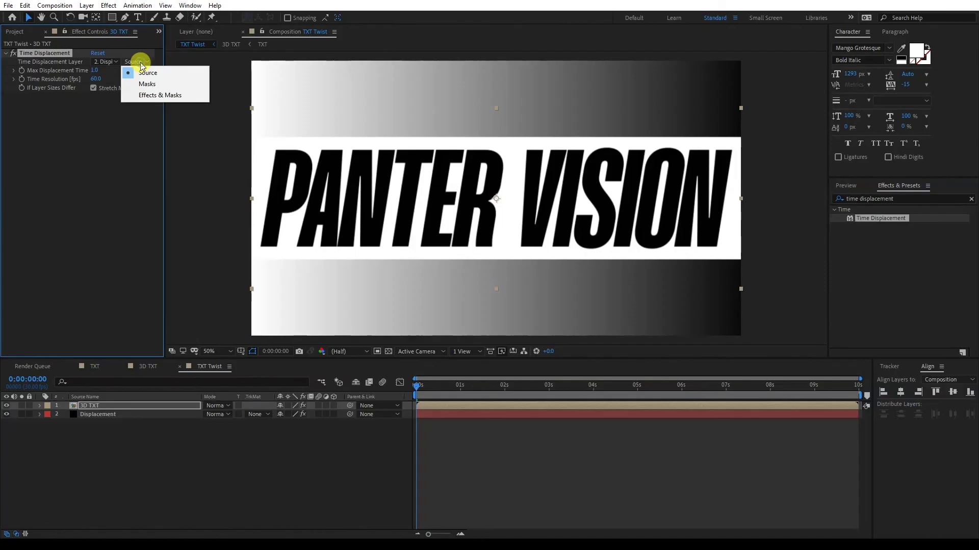
click(163, 98)
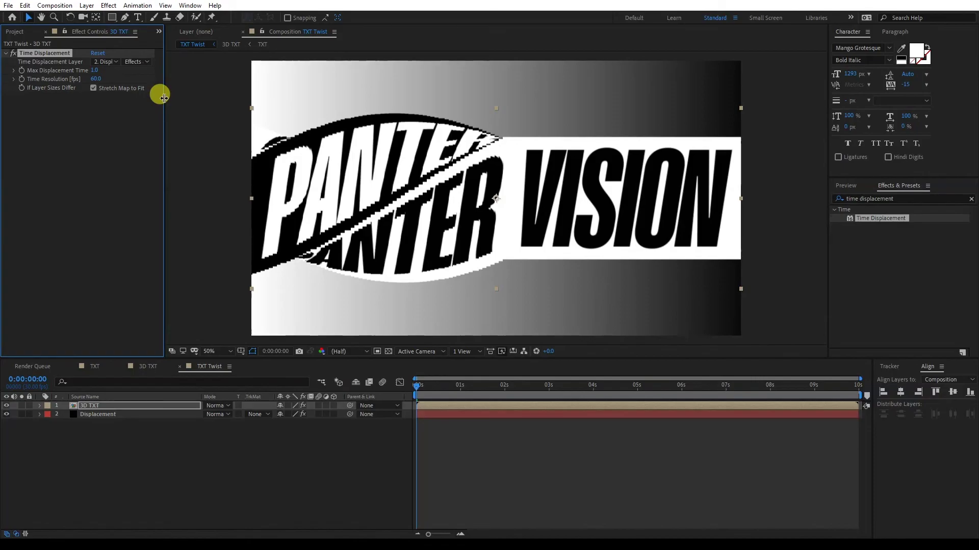
Inspect the twist, then set Time Displacement's Time Resolution to 120 fps.
drag(420, 389, 508, 393)
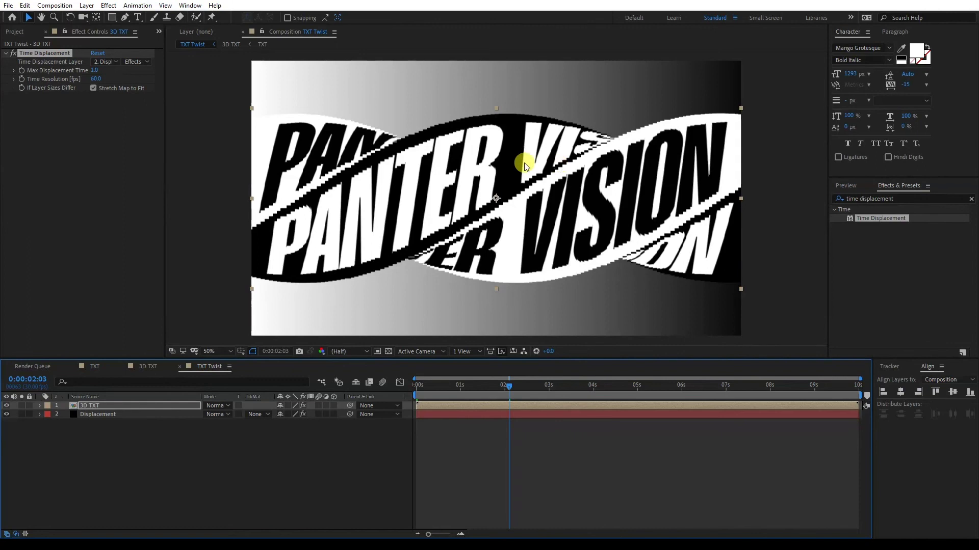
key(slash)
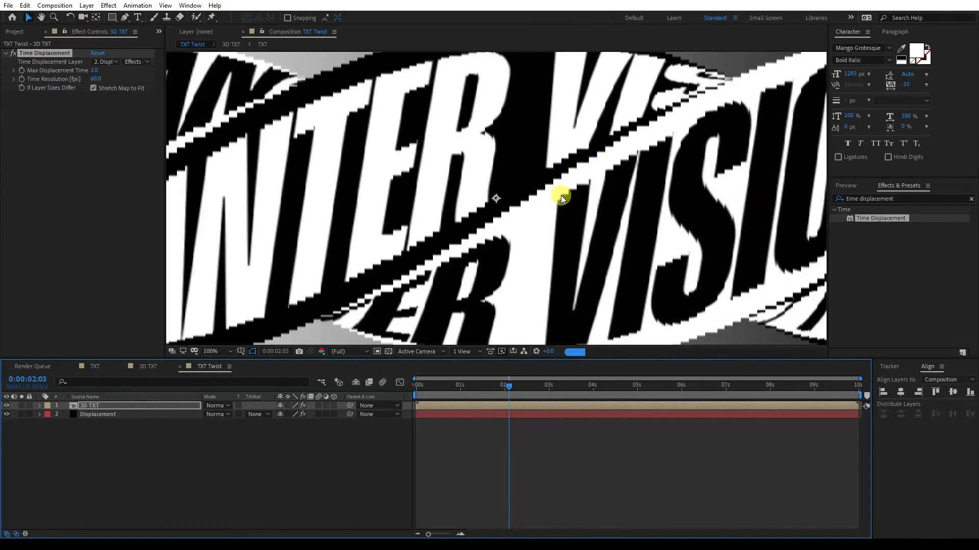
key(slash)
key(slash)
key(slash)
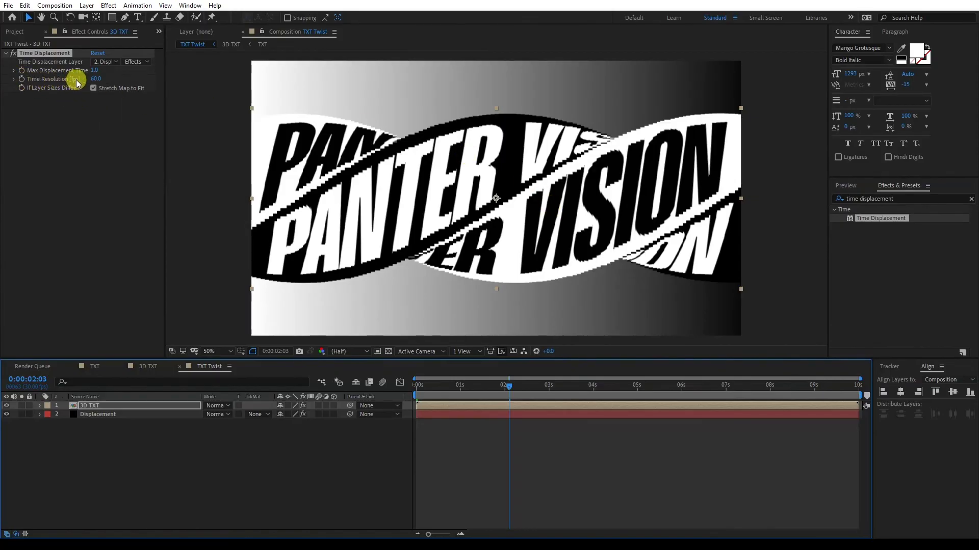
click(95, 79)
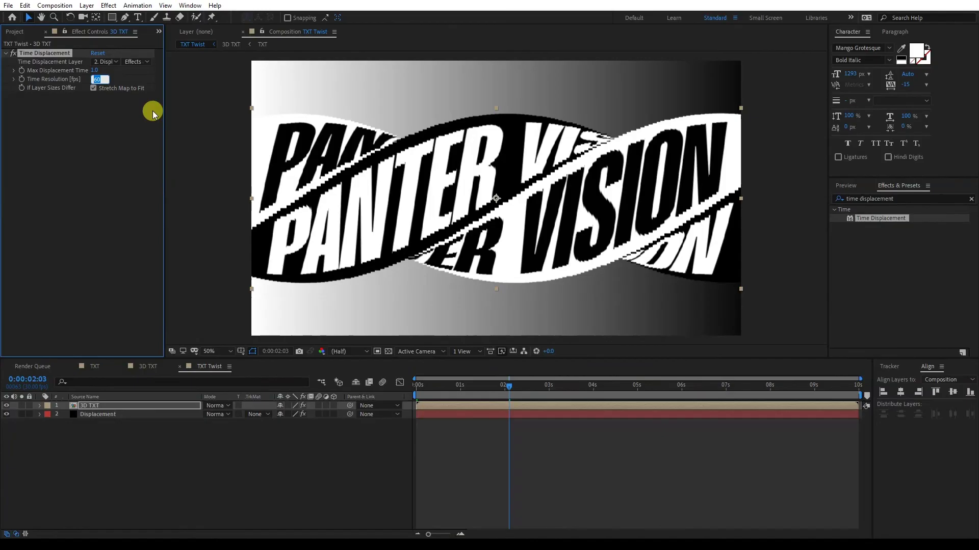
text(120)
key(Return)
Hide the Displacement layer, trim the work area to about 1–9 s, and preview.
click(6, 414)
key(space)
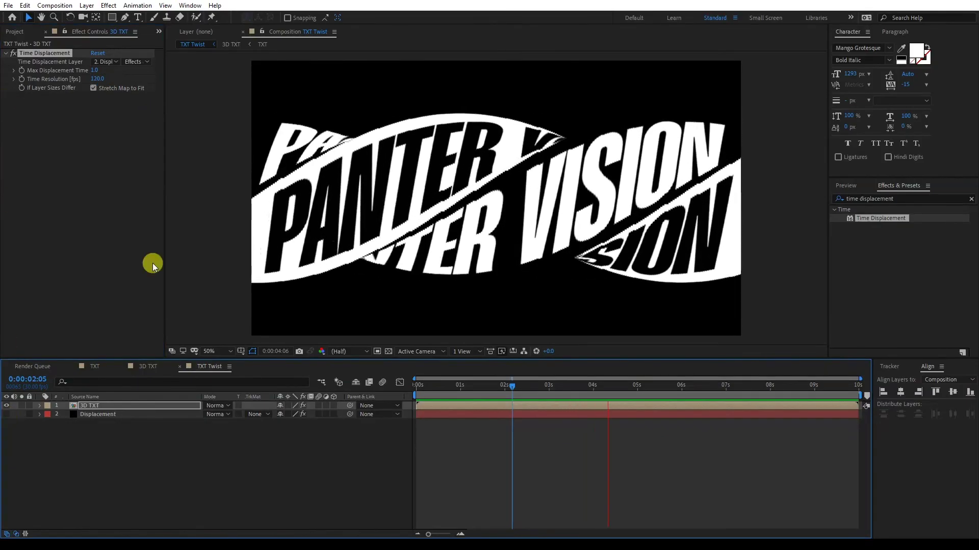
mouse_move(414, 395)
mouse_down()
mouse_move(453, 419)
mouse_move(459, 407)
mouse_up()
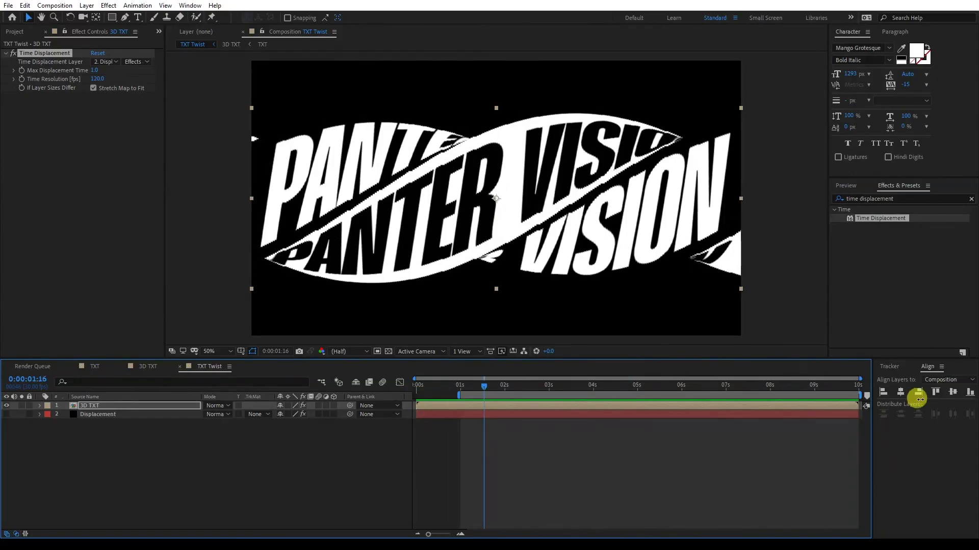
mouse_move(859, 396)
mouse_down()
mouse_move(821, 408)
mouse_move(819, 420)
mouse_up()
key(space)
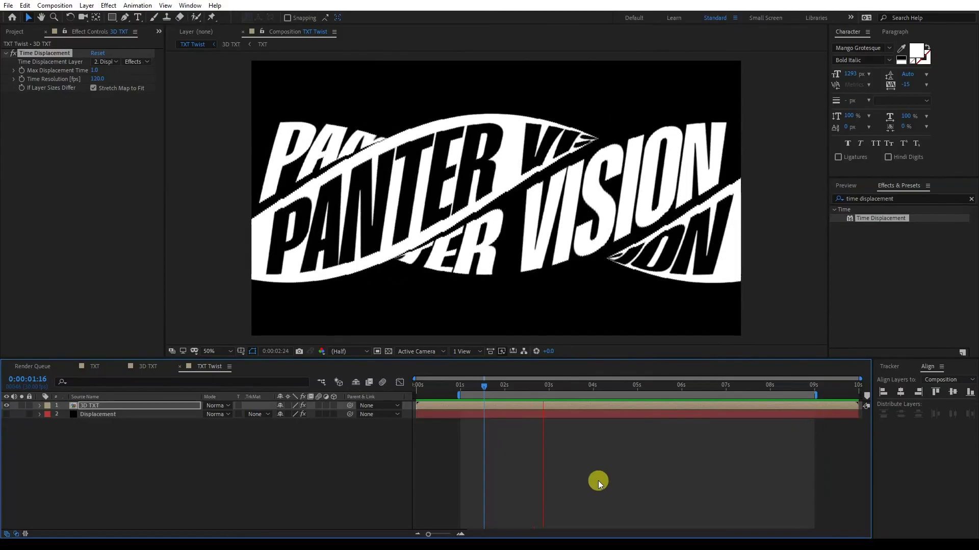